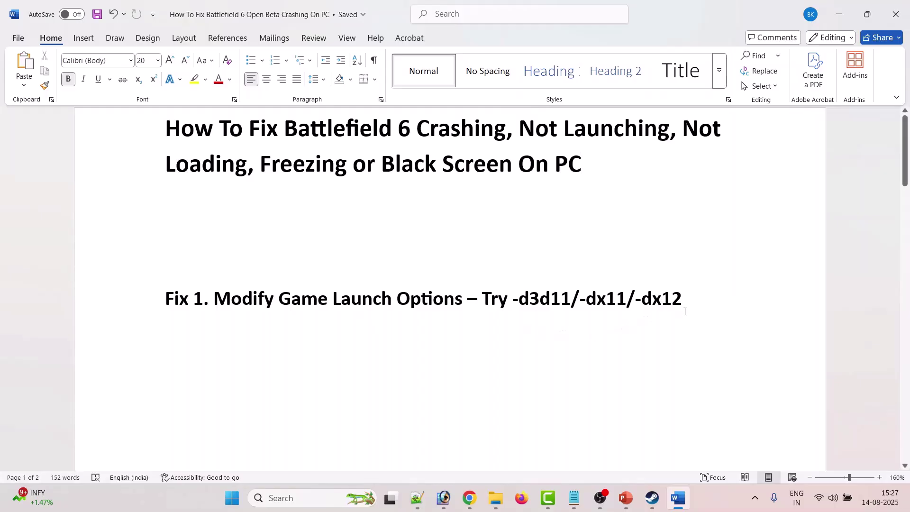
# Bring up Steam's Battlefield 6 Open Beta library page from the taskbar
pyautogui.click(653, 498)
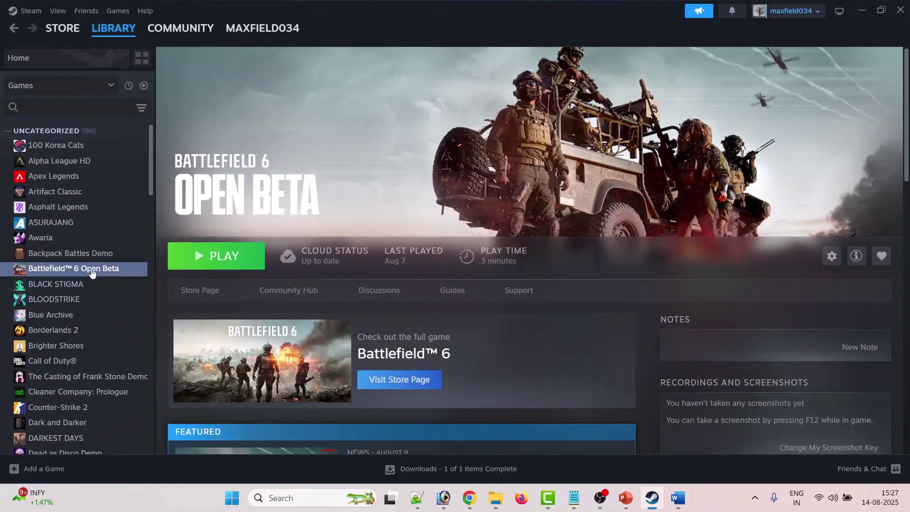
# Set -d3d11 as Battlefield 6 Open Beta's launch option in its Properties
pyautogui.rightClick(119, 270)
pyautogui.click(164, 361)
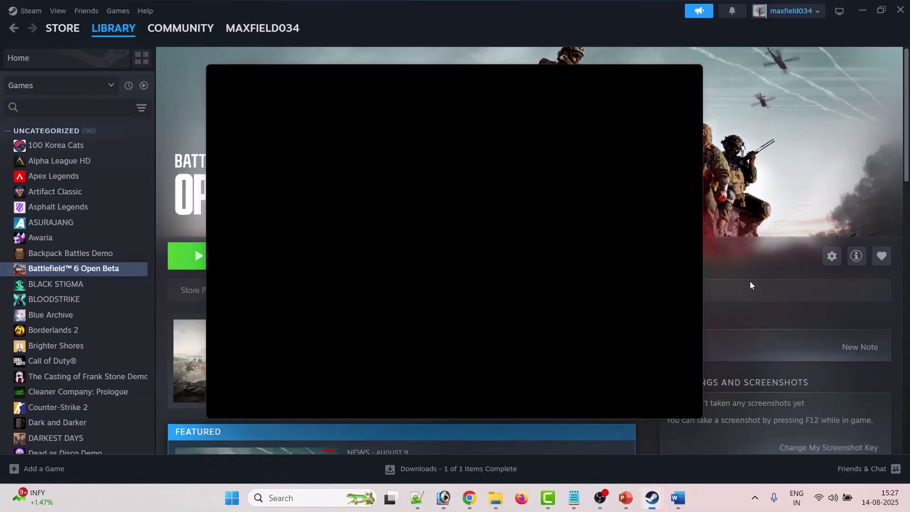
pyautogui.click(394, 314)
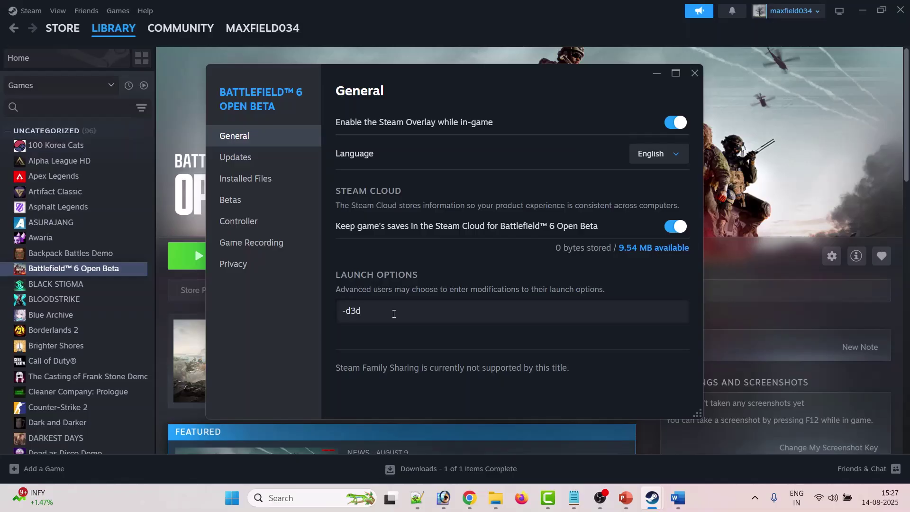
pyautogui.click(694, 73)
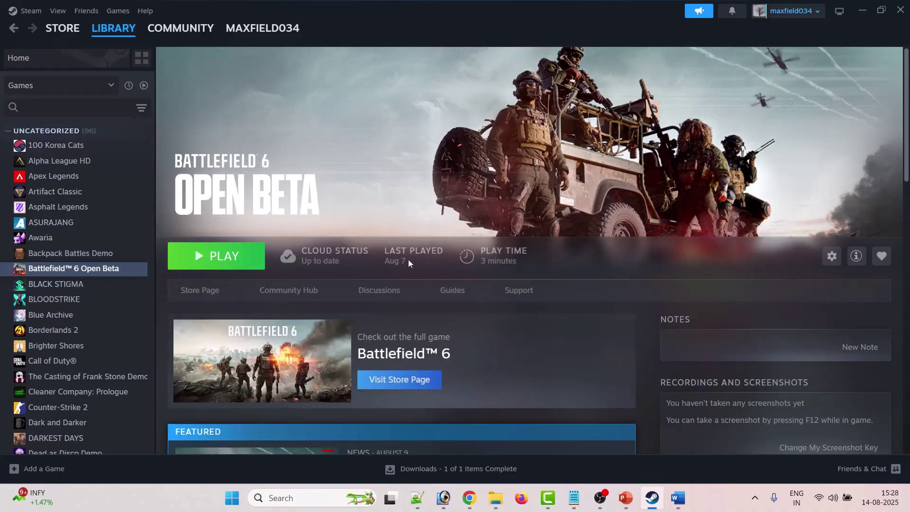
# Change the game's launch option from -d3d11 to -dx11
pyautogui.rightClick(90, 274)
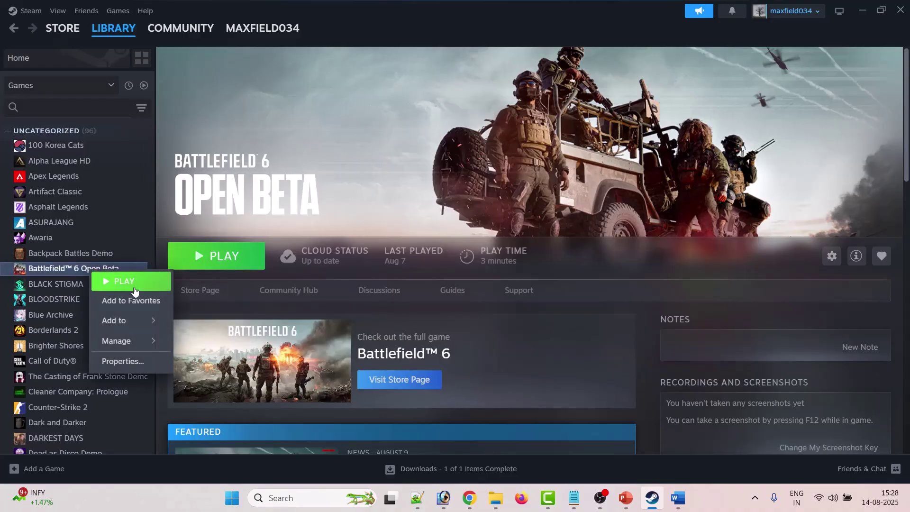
pyautogui.click(121, 360)
pyautogui.click(396, 302)
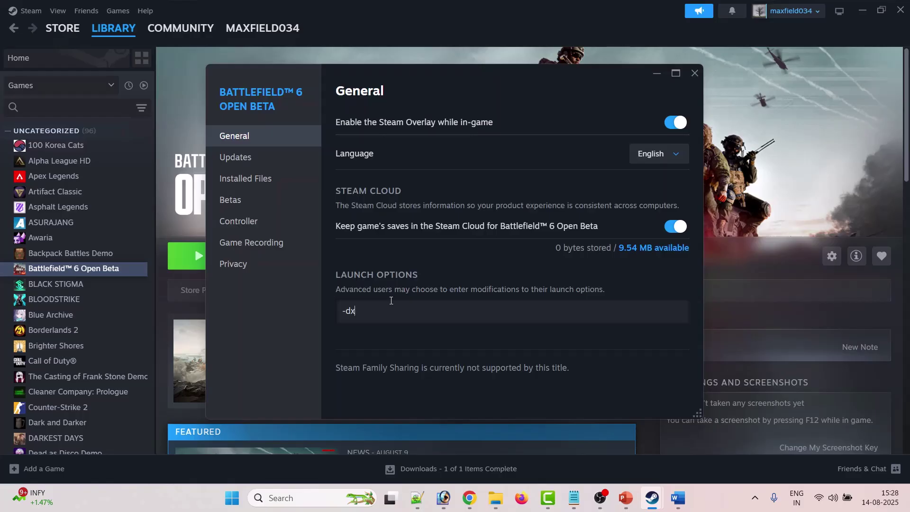
pyautogui.click(695, 73)
# Change the game's launch option from -dx11 to -dx12
pyautogui.rightClick(118, 272)
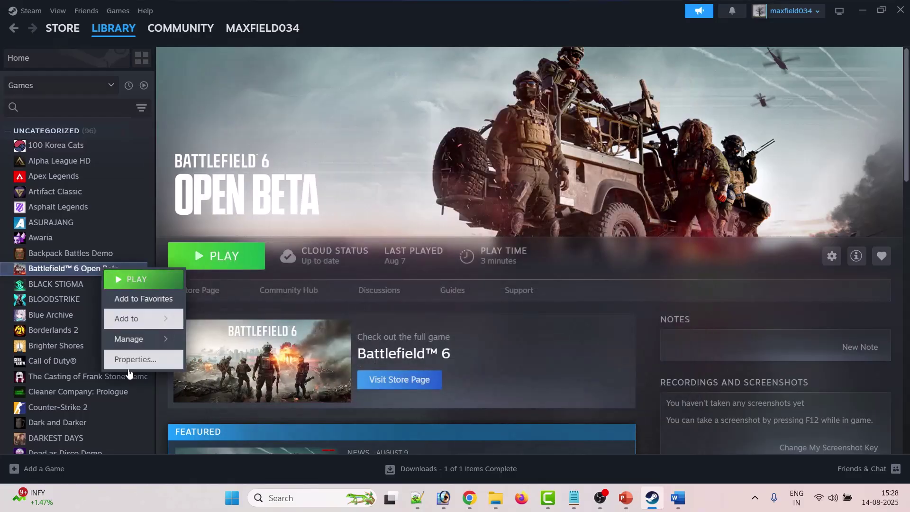
pyautogui.click(136, 365)
pyautogui.click(429, 307)
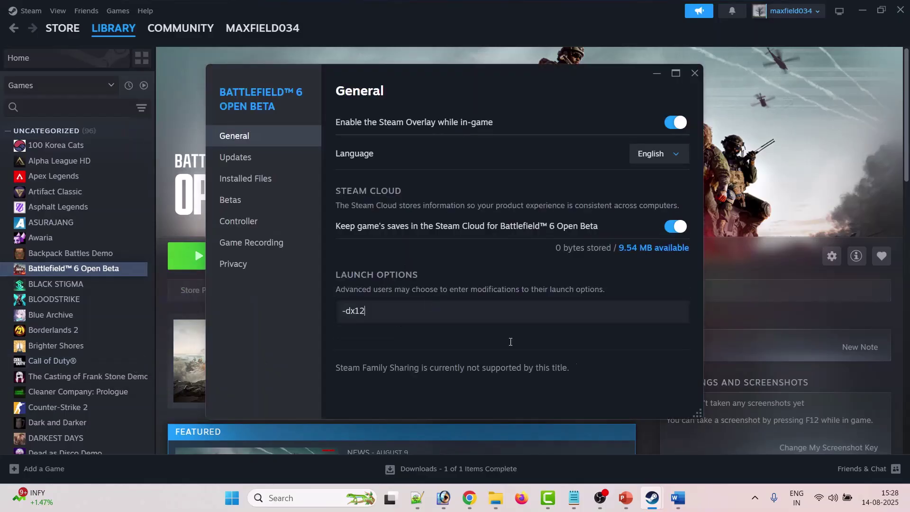
pyautogui.click(696, 74)
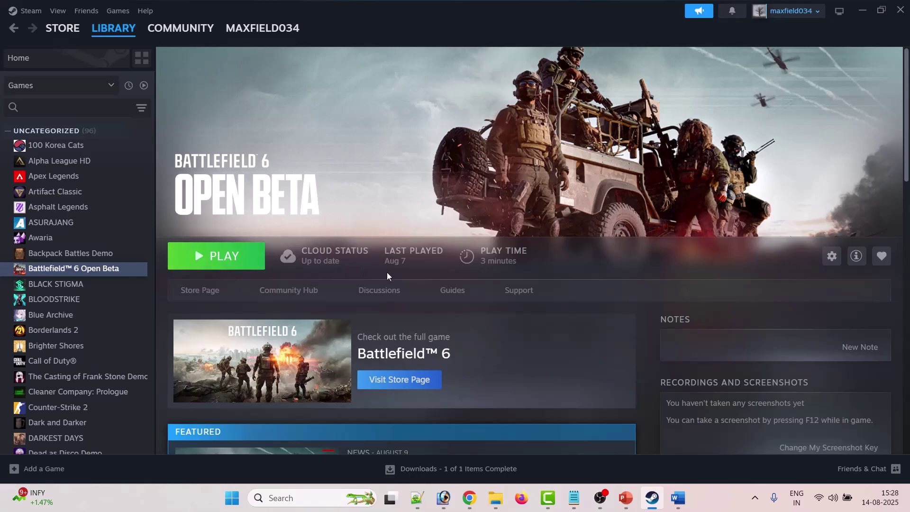
# Clear the -dx12 launch option, then scroll the Word guide down to Fix 2
pyautogui.rightClick(116, 268)
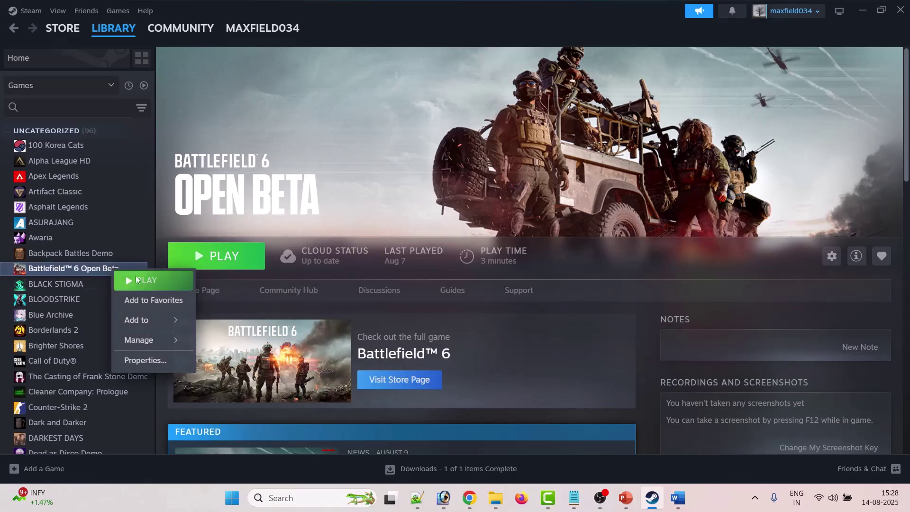
pyautogui.click(156, 362)
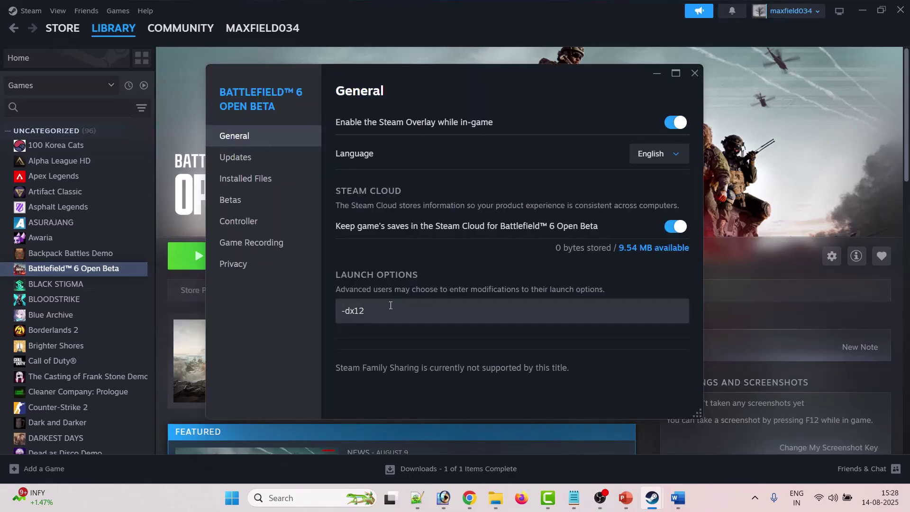
pyautogui.moveTo(391, 305); pyautogui.dragTo(309, 309)
pyautogui.press('BackSpace')
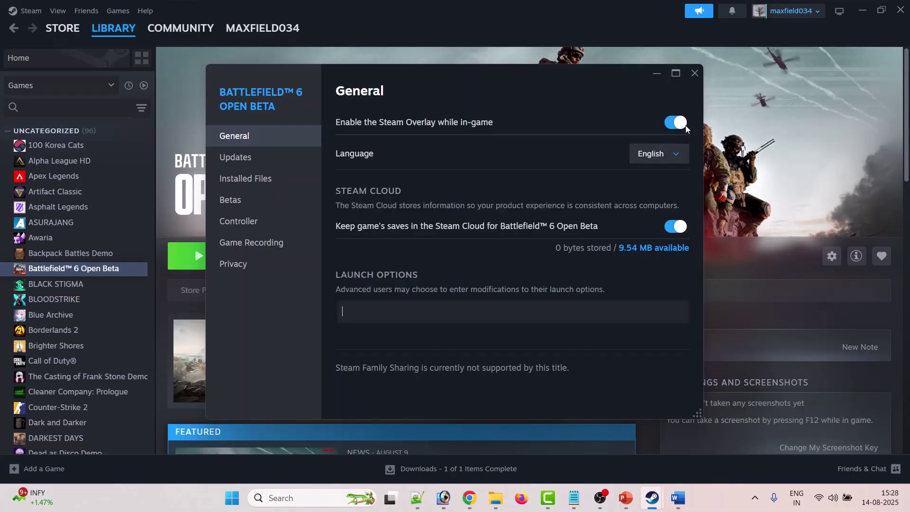
pyautogui.click(695, 73)
pyautogui.click(678, 498)
pyautogui.scroll(-3, 487, 329)
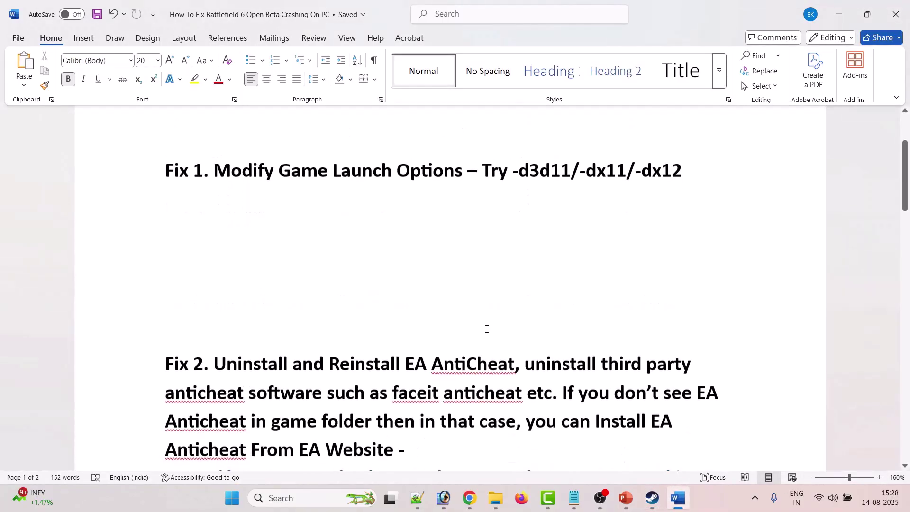
pyautogui.scroll(-3, 487, 329)
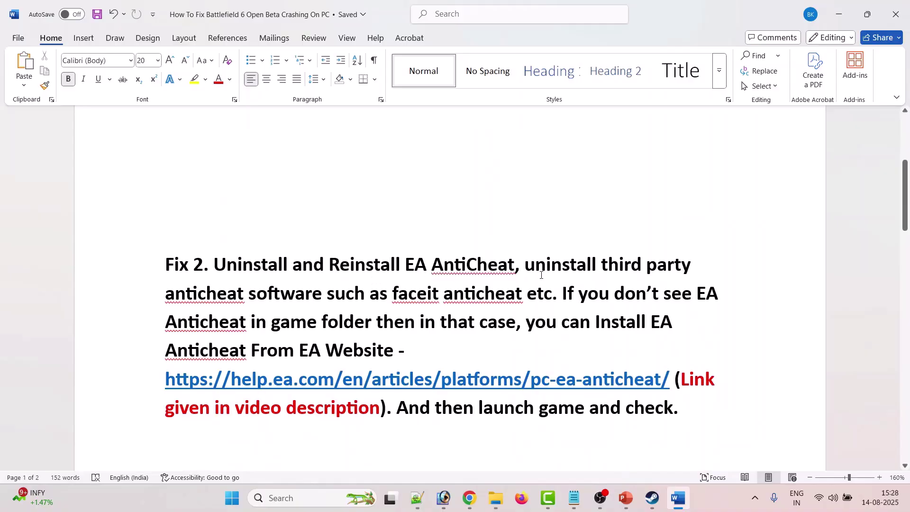
# Browse the game's local files and run EAAntiCheat.Installer from the EAAntiCheat folder
pyautogui.click(652, 497)
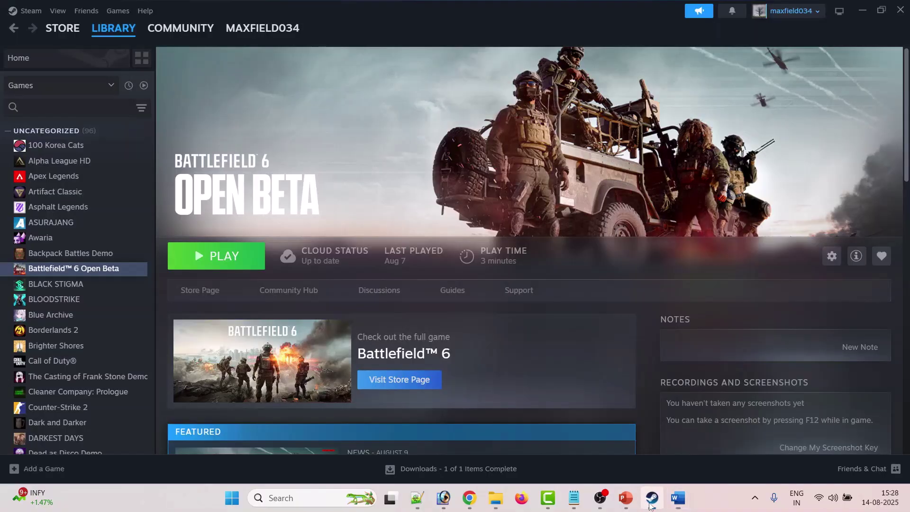
pyautogui.rightClick(106, 272)
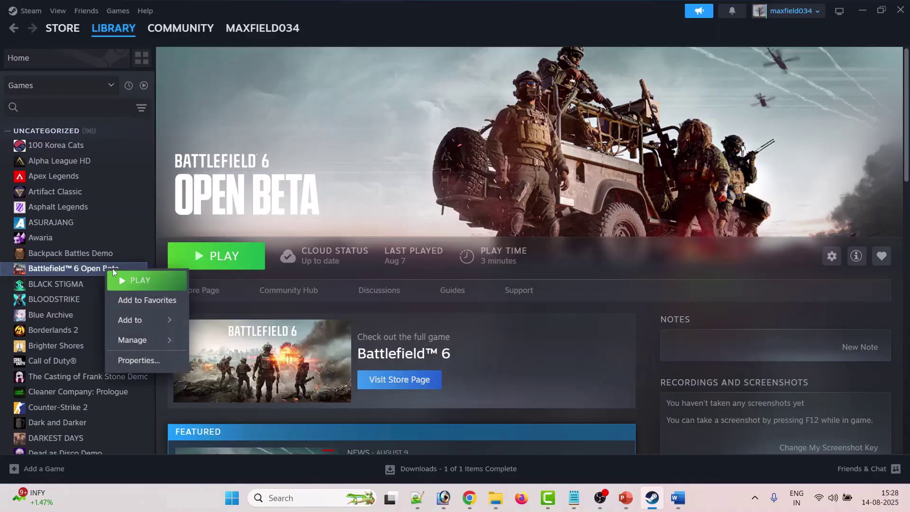
pyautogui.moveTo(151, 345)
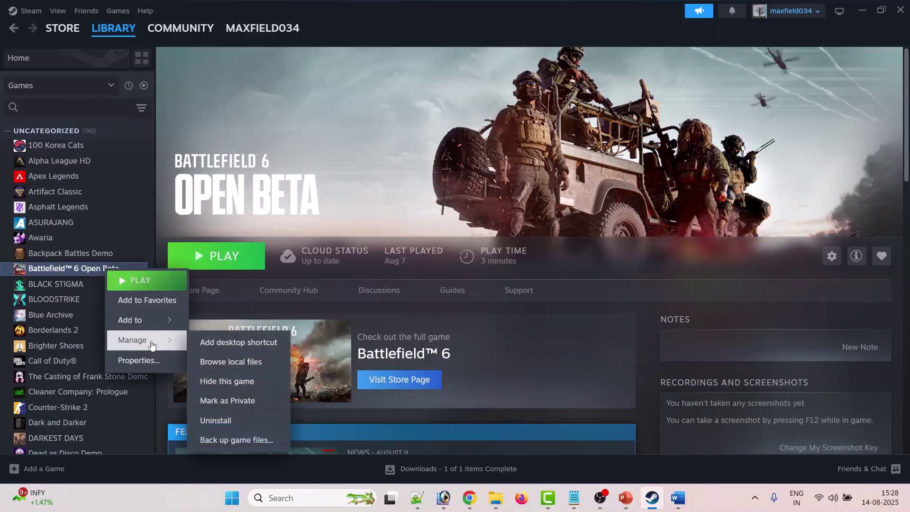
pyautogui.click(238, 358)
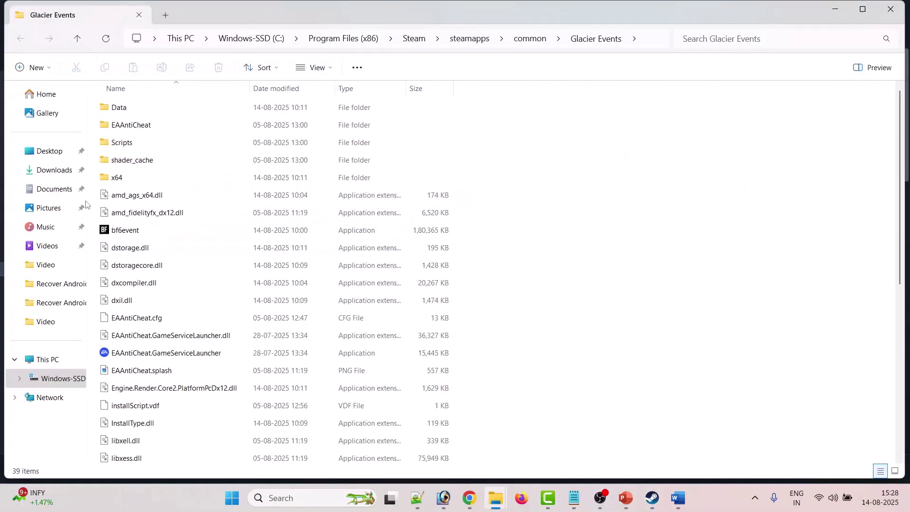
pyautogui.doubleClick(157, 130)
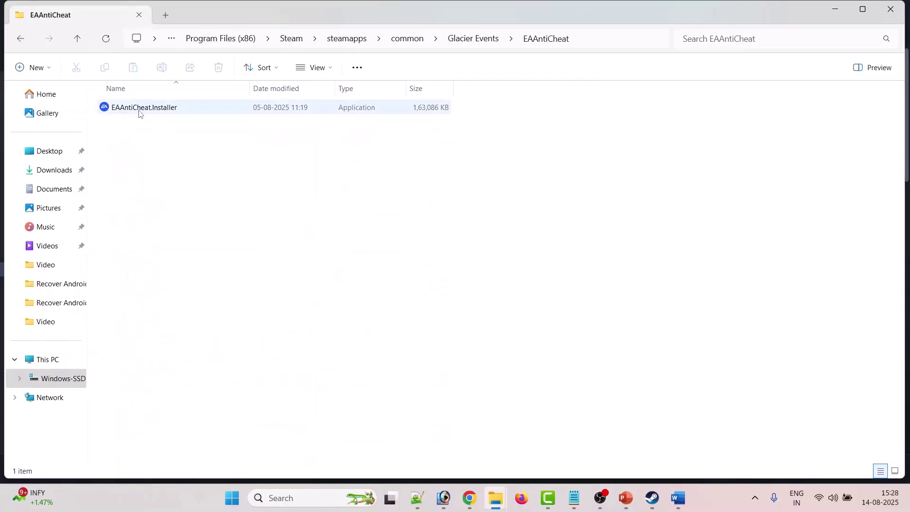
pyautogui.doubleClick(162, 110)
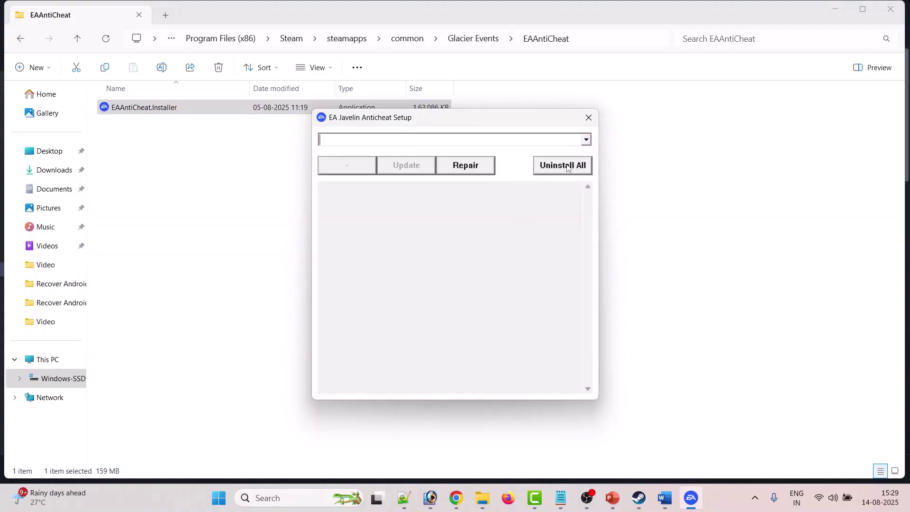
# Uninstall all EA anticheat components, close the setup, and return to Steam
pyautogui.click(569, 169)
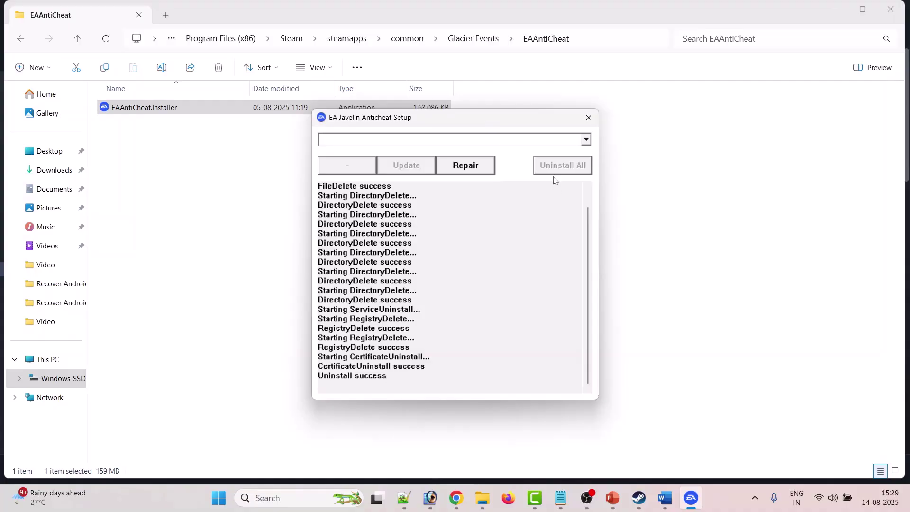
pyautogui.click(589, 117)
pyautogui.click(639, 497)
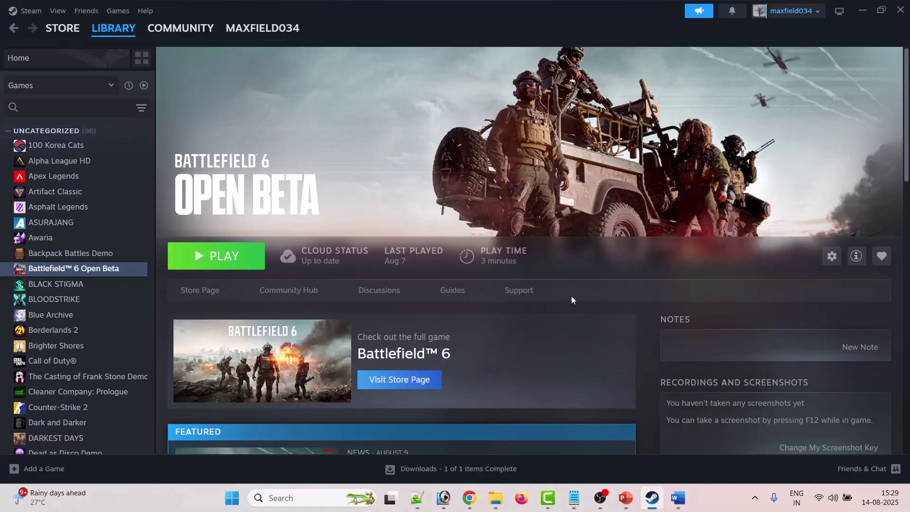
# Highlight Fix 2's notes in the Word guide and select the help.ea.com anticheat link
pyautogui.hotkey('alt', 'Tab')
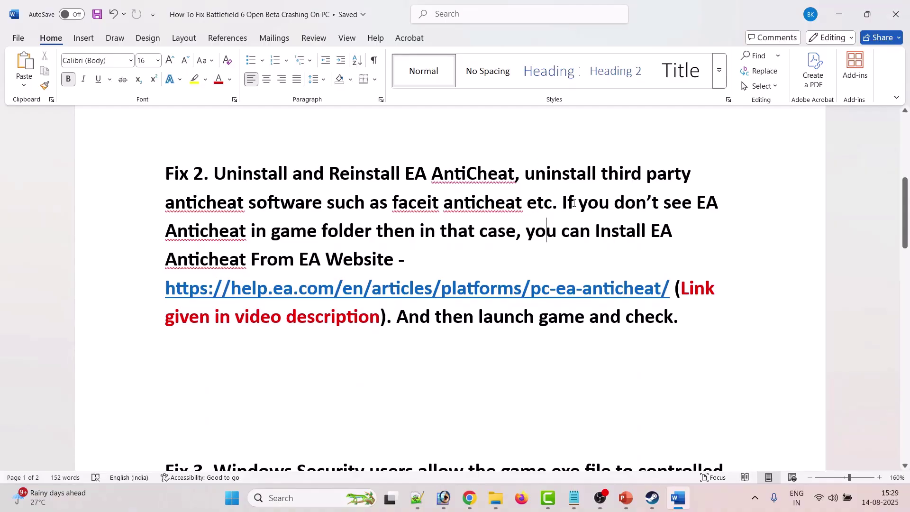
pyautogui.moveTo(574, 203); pyautogui.dragTo(417, 232)
pyautogui.click(411, 260)
pyautogui.moveTo(181, 261); pyautogui.dragTo(398, 260)
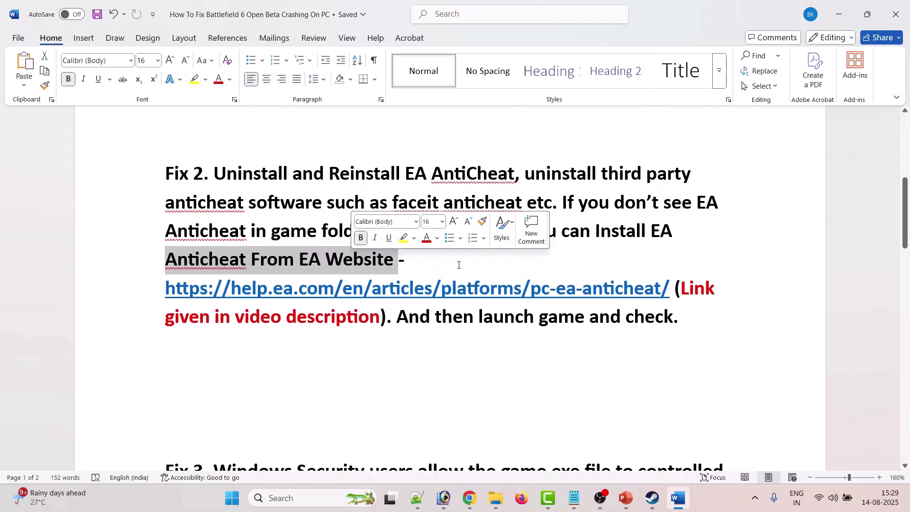
pyautogui.click(418, 260)
pyautogui.moveTo(165, 288); pyautogui.dragTo(669, 286)
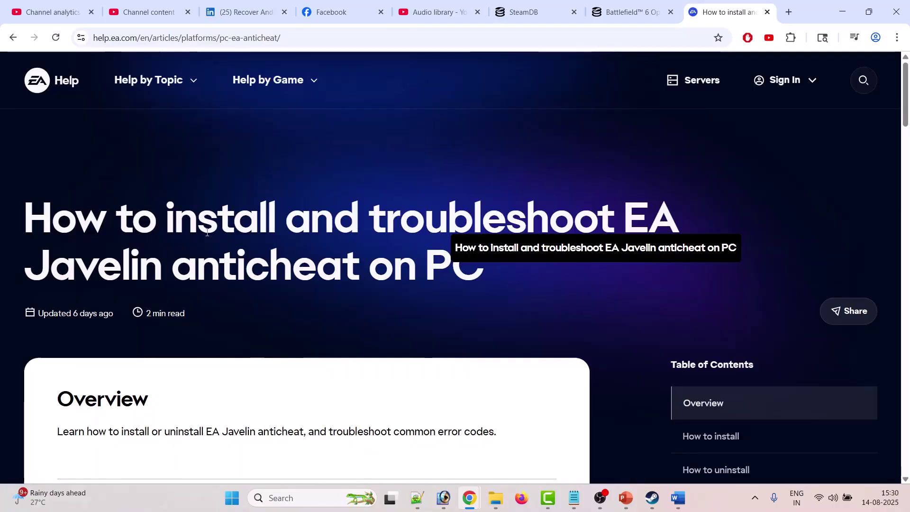
# Dismiss the wait-times popup and download EAAntiCheat.Installer.exe from the EA Help article
pyautogui.scroll(-5, 275, 230)
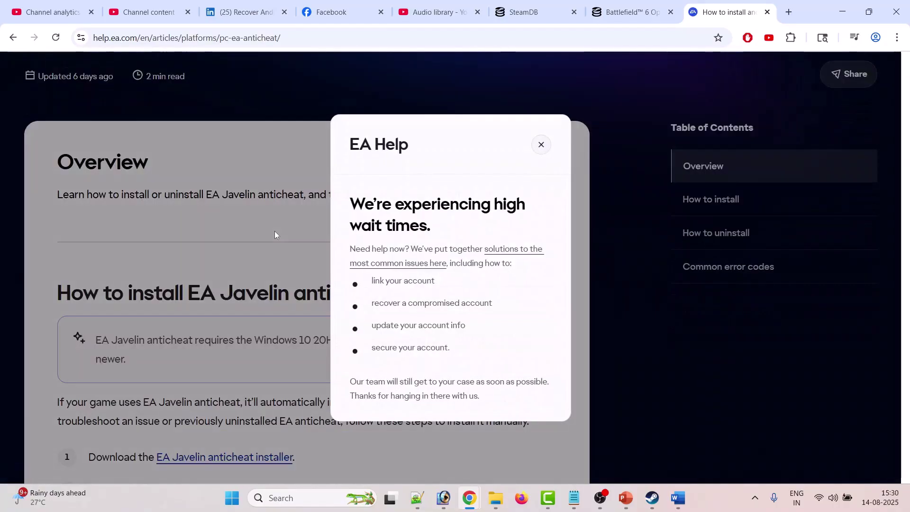
pyautogui.click(541, 145)
pyautogui.scroll(-4, 250, 254)
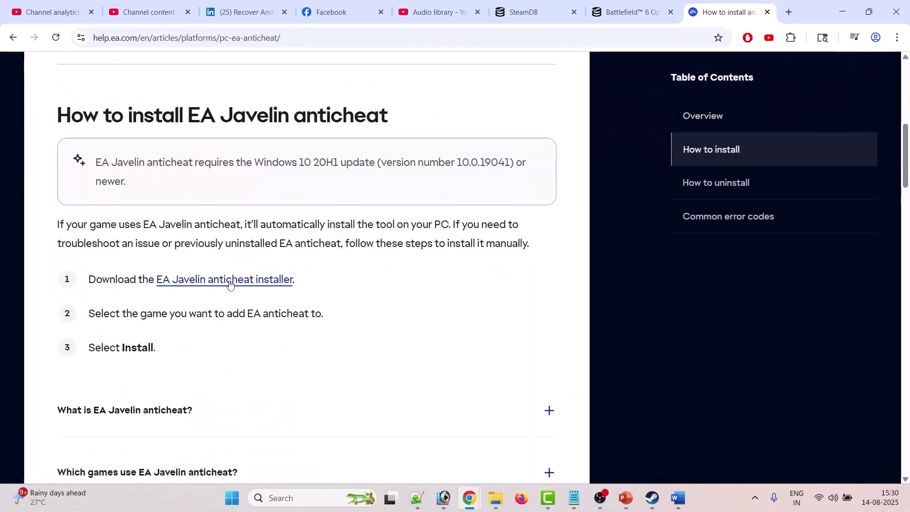
pyautogui.click(254, 282)
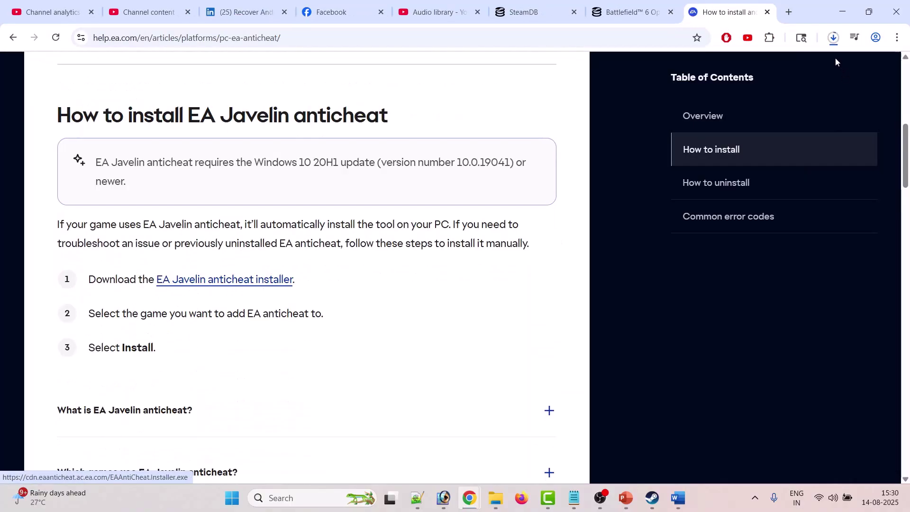
pyautogui.click(833, 38)
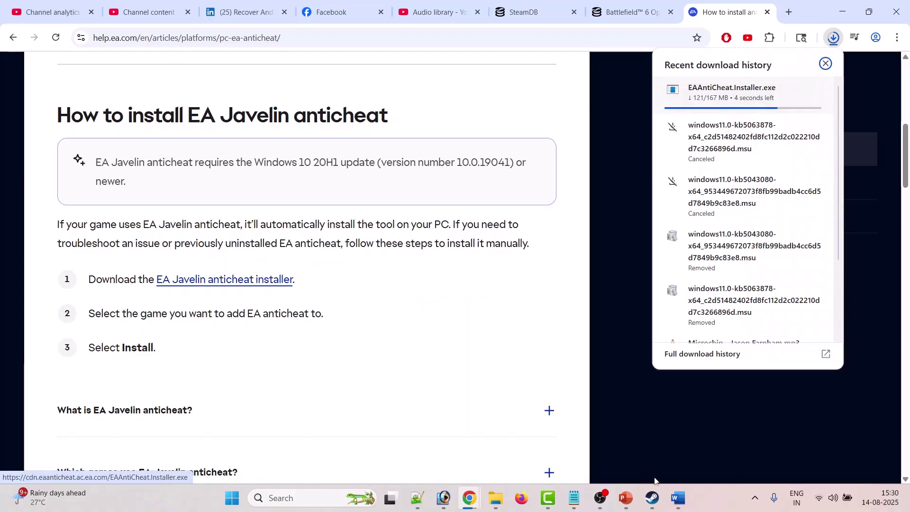
pyautogui.hotkey('alt', 'Tab')
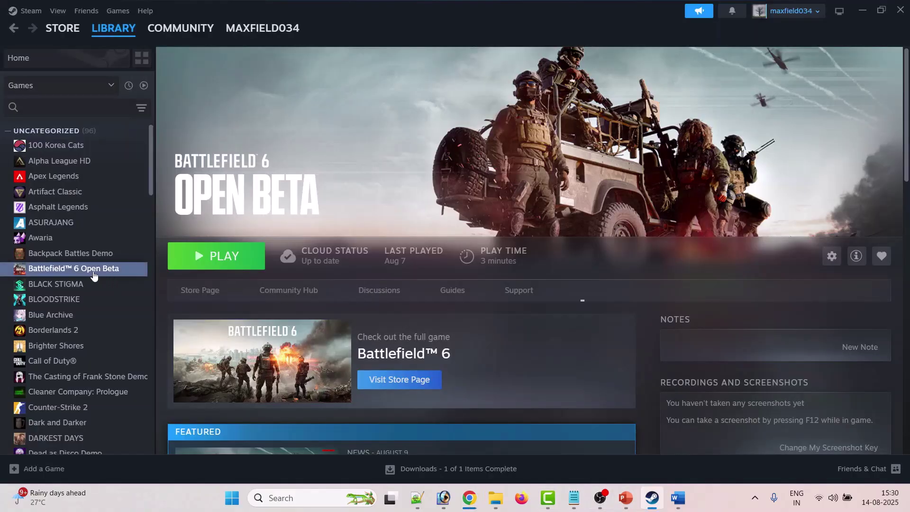
# Mark 'controlled folder access and firewall' in Fix 3, then search Windows for 'windows'
pyautogui.hotkey('alt', 'Tab')
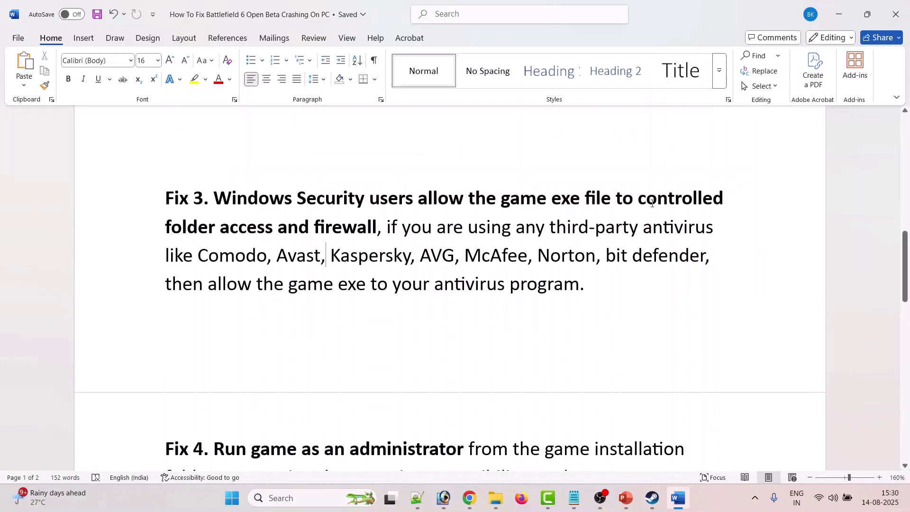
pyautogui.moveTo(640, 199); pyautogui.dragTo(376, 227)
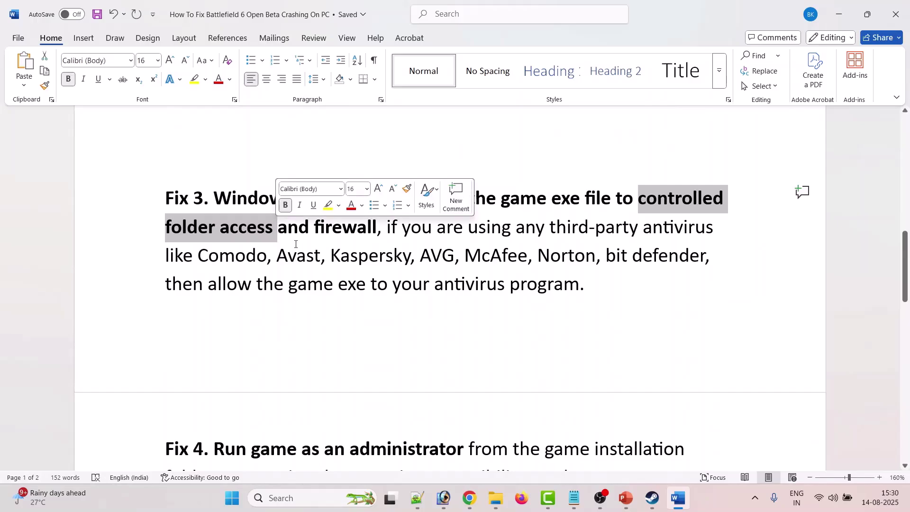
pyautogui.click(308, 254)
pyautogui.moveTo(319, 230); pyautogui.dragTo(379, 230)
pyautogui.click(421, 259)
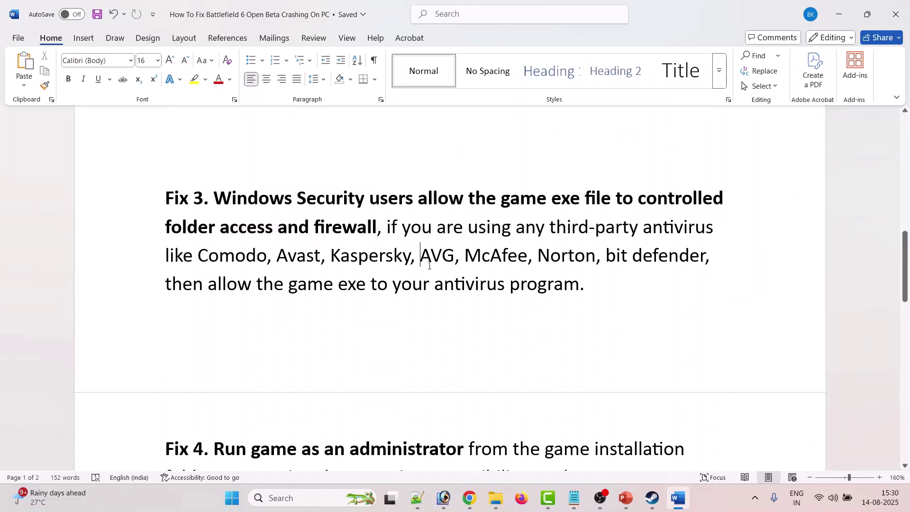
pyautogui.click(287, 499)
pyautogui.write('windows')
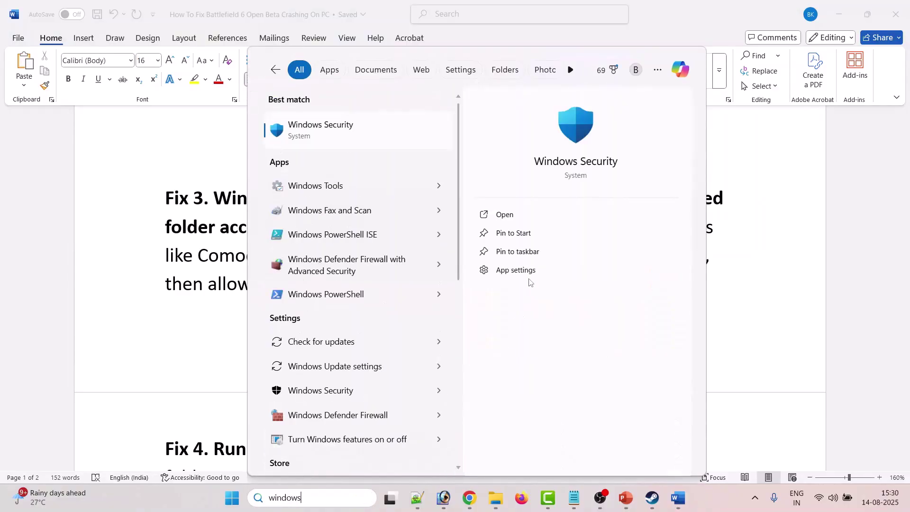
# Open the Controlled folder access allowed-apps list under Windows Security's ransomware protection
pyautogui.click(545, 219)
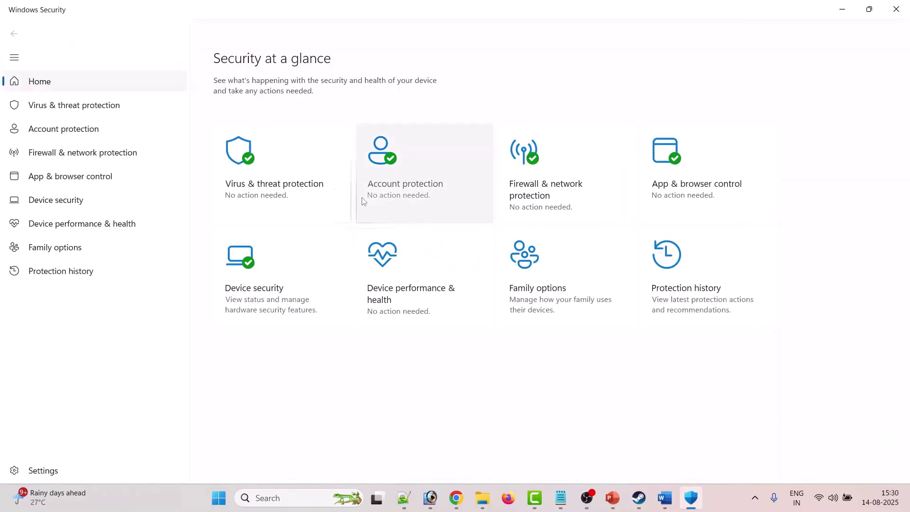
pyautogui.click(269, 183)
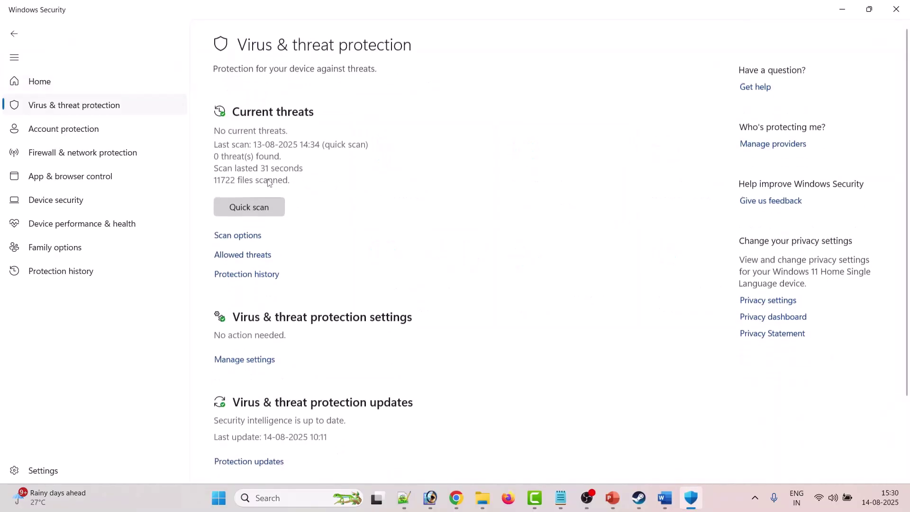
pyautogui.scroll(-2, 380, 327)
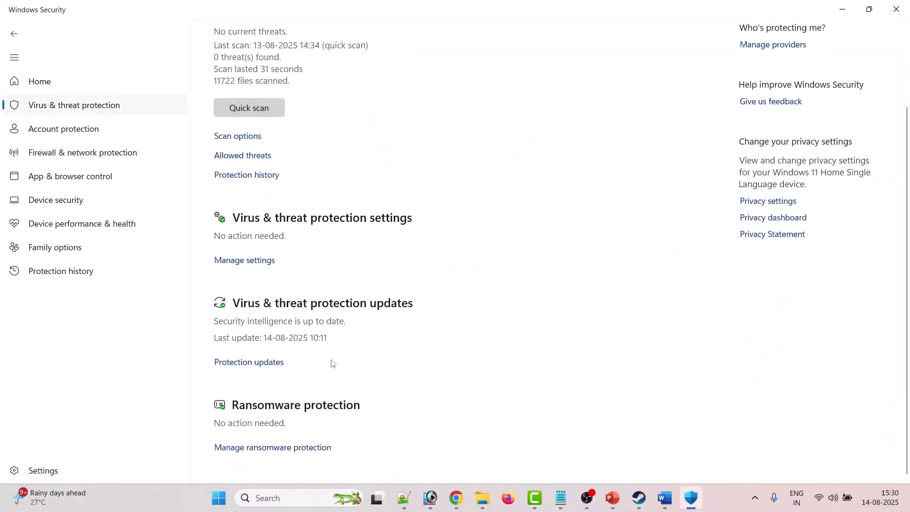
pyautogui.click(274, 449)
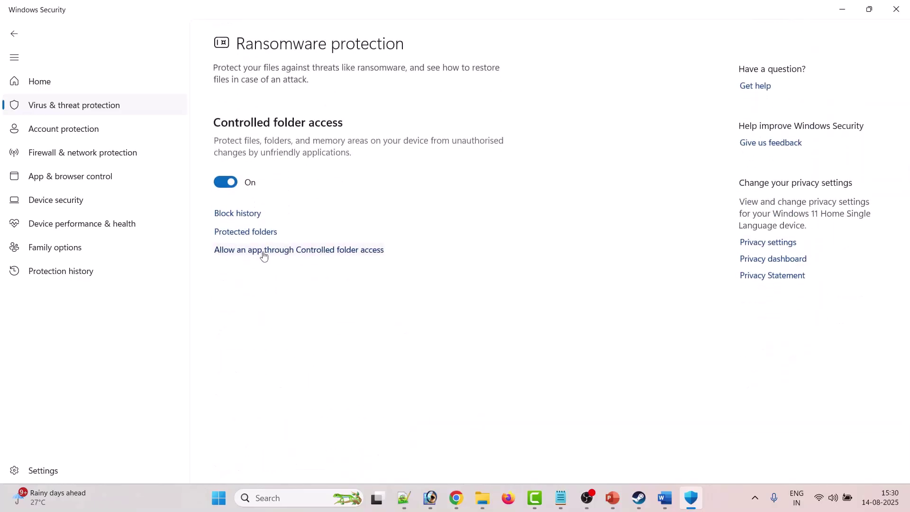
pyautogui.click(339, 252)
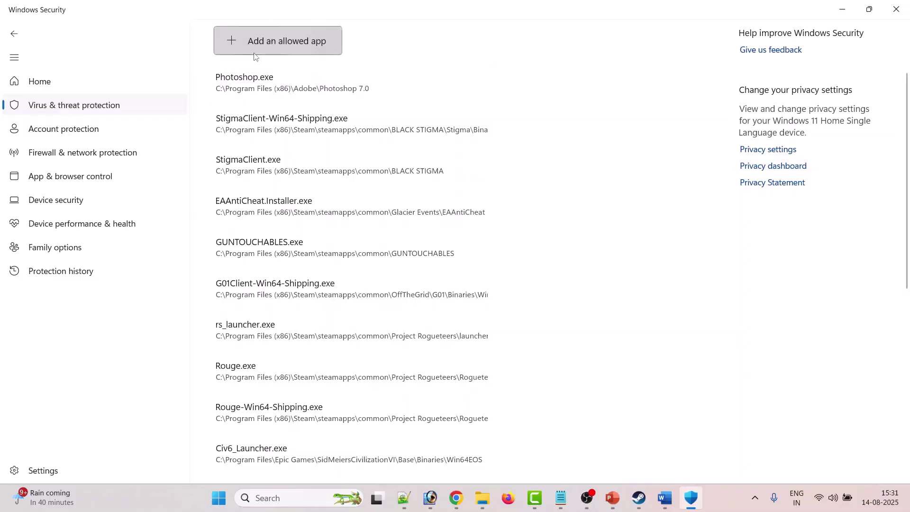
# Start adding an allowed app and browse to C:\Program Files (x86)
pyautogui.click(272, 44)
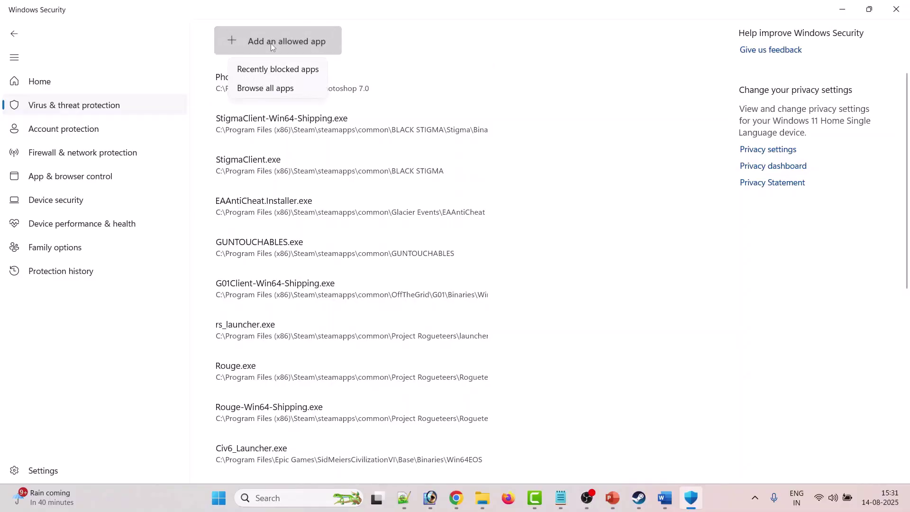
pyautogui.click(283, 89)
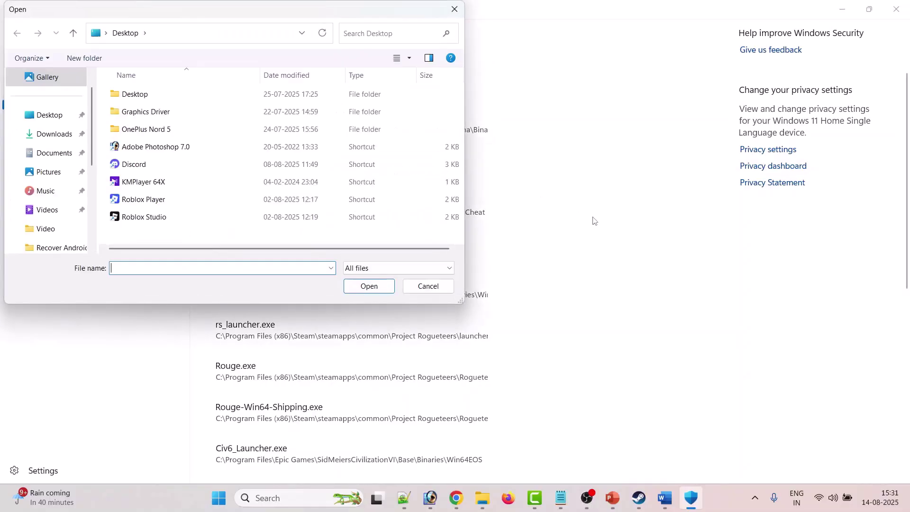
pyautogui.scroll(-3, 81, 173)
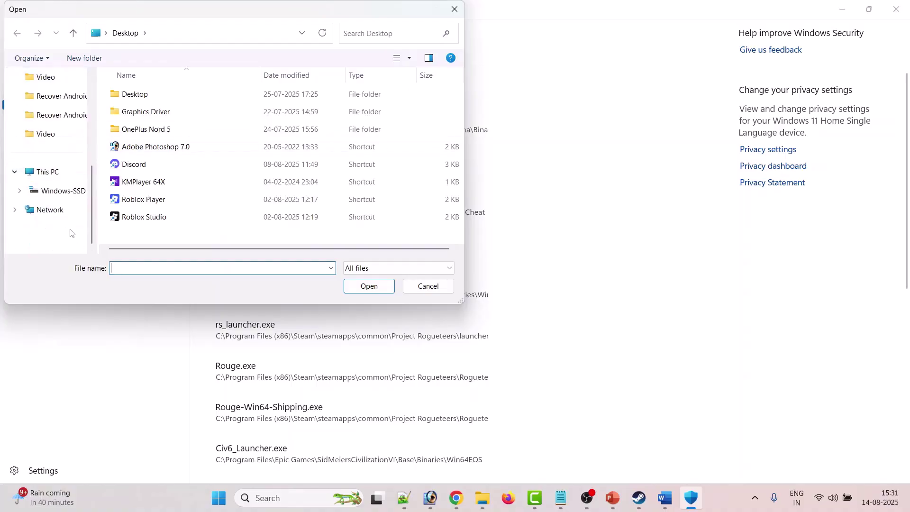
pyautogui.click(49, 175)
pyautogui.doubleClick(167, 98)
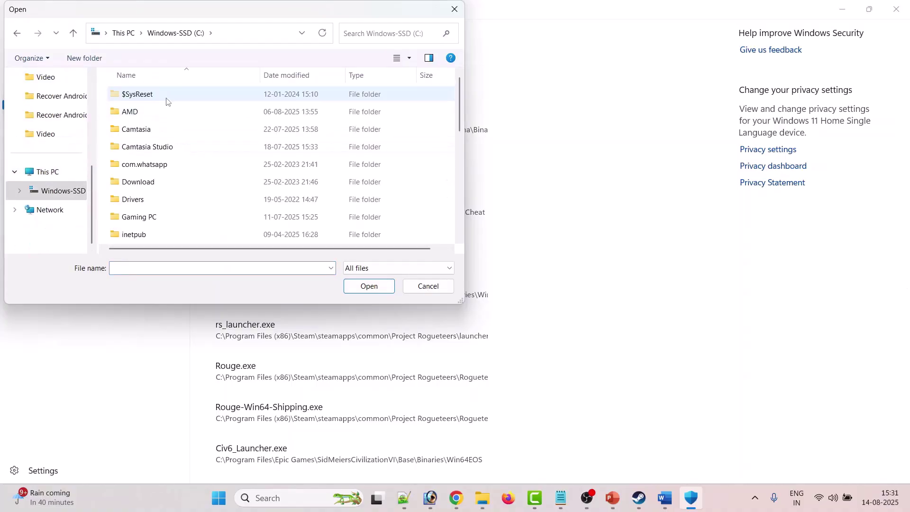
pyautogui.scroll(-2, 180, 194)
pyautogui.scroll(-1, 180, 194)
pyautogui.doubleClick(173, 219)
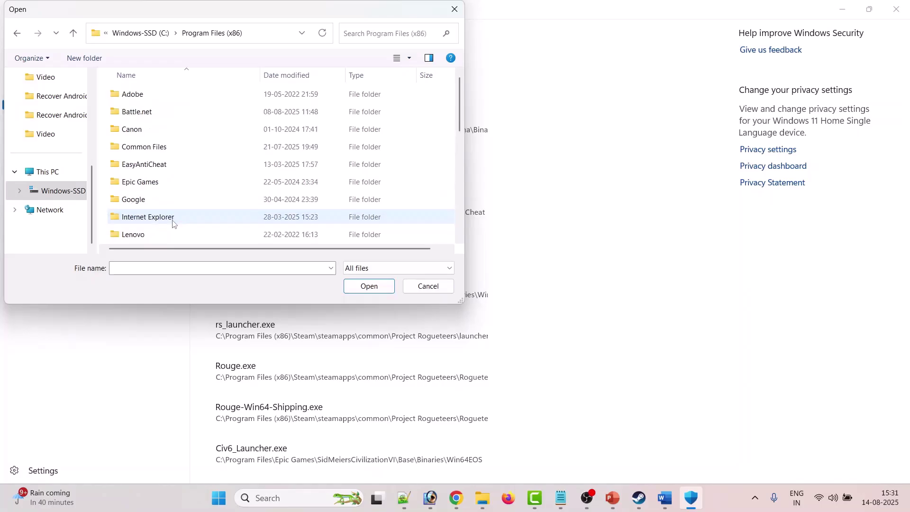
# Allow bf6event from Steam\steamapps' Glacier Events folder through Controlled folder access
pyautogui.press('s')
pyautogui.press('s')
pyautogui.press('s')
pyautogui.press('Return')
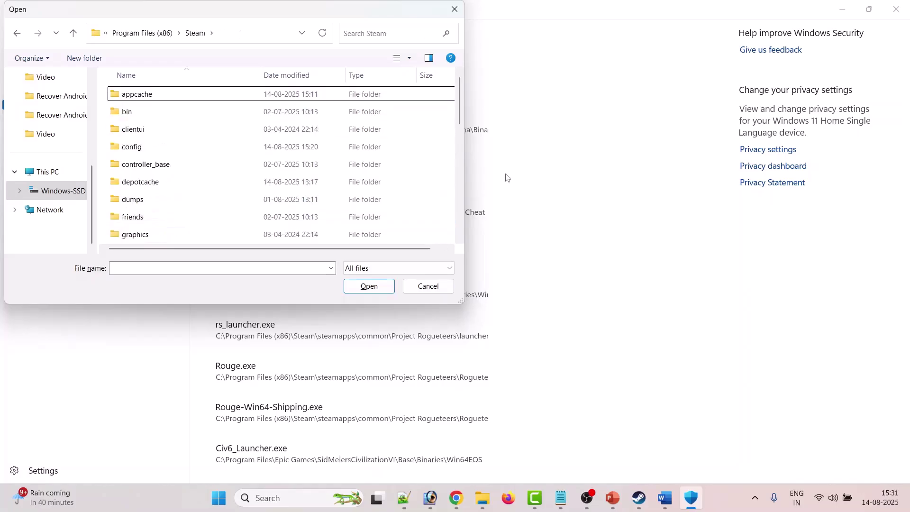
pyautogui.press('s')
pyautogui.press('s')
pyautogui.press('s')
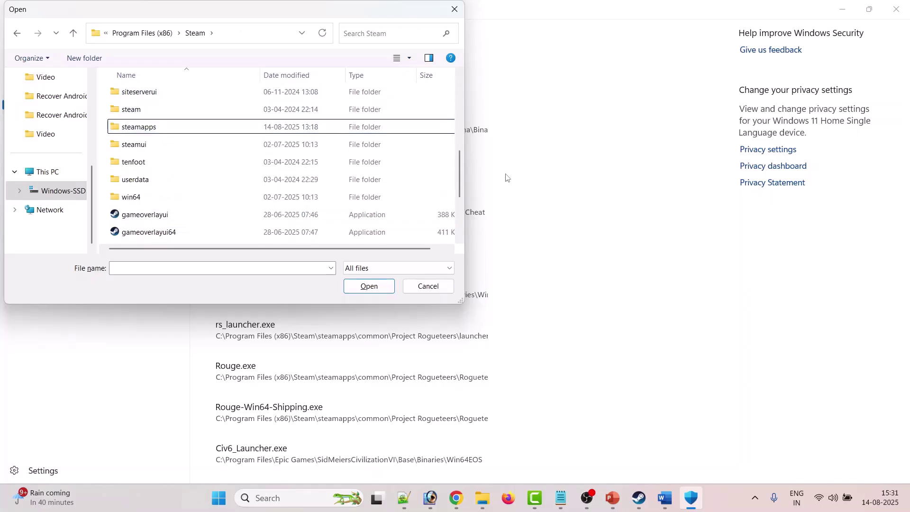
pyautogui.press('Return')
pyautogui.press('Return')
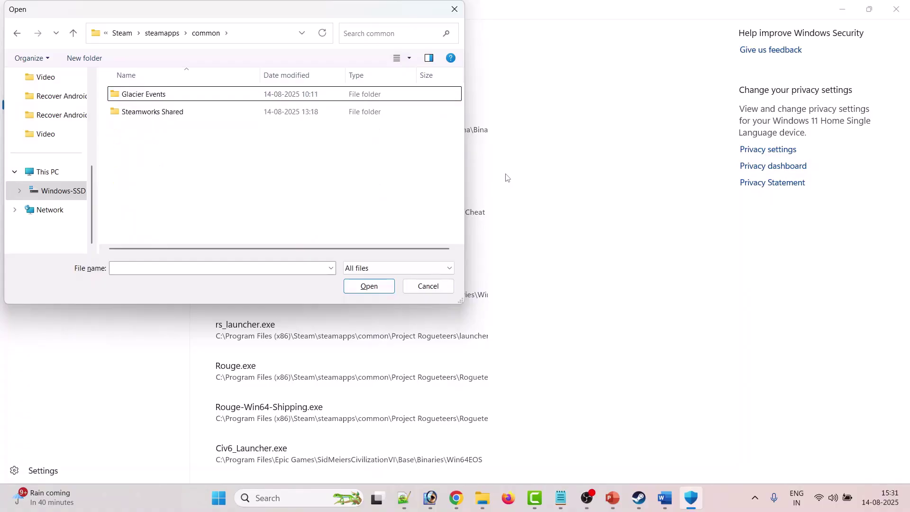
pyautogui.doubleClick(173, 93)
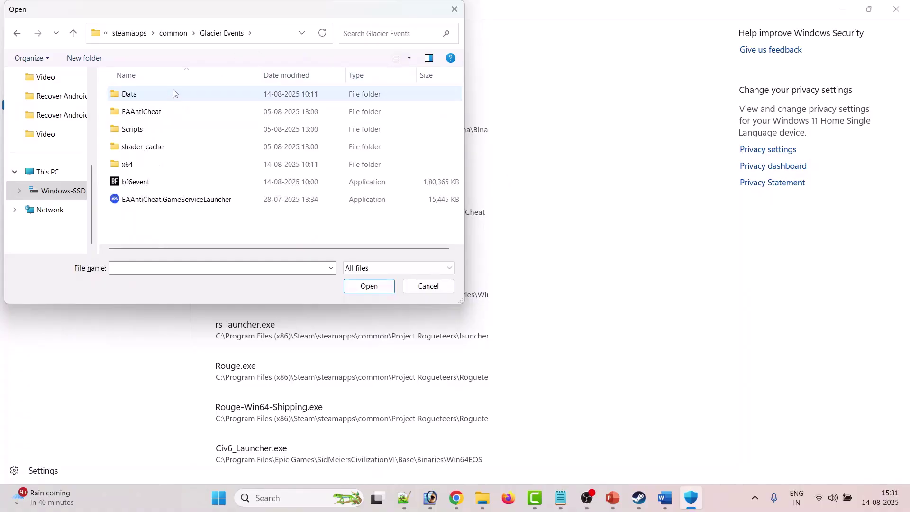
pyautogui.click(148, 185)
pyautogui.click(366, 289)
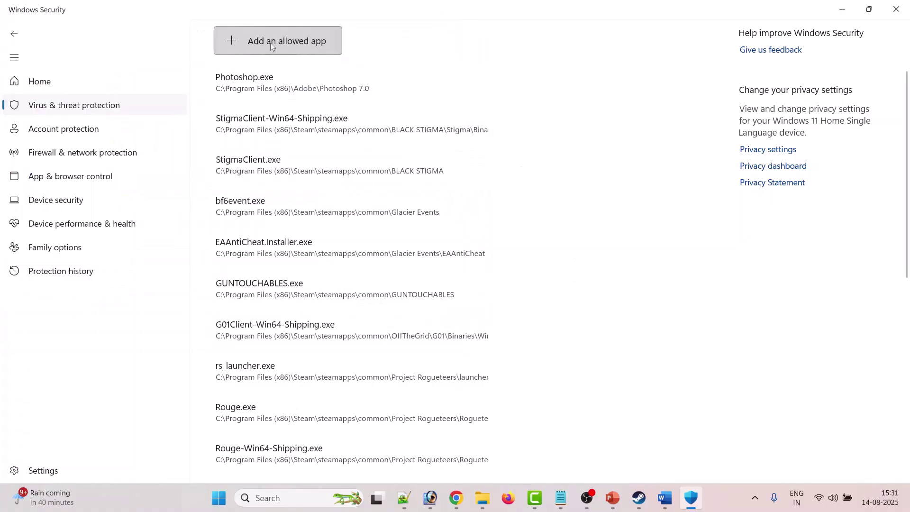
# Also allow EAAntiCheat.GameServiceLauncher.exe, then go back toward the Security home
pyautogui.click(271, 44)
pyautogui.click(266, 87)
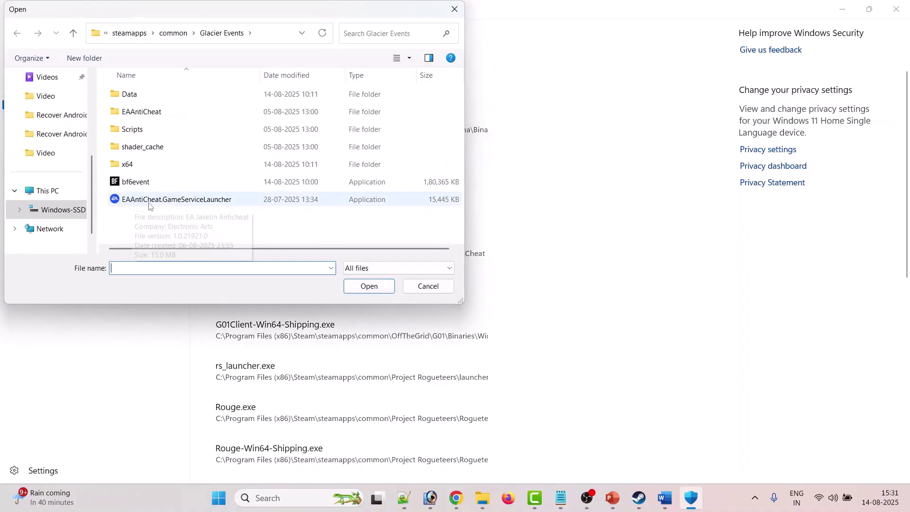
pyautogui.click(206, 200)
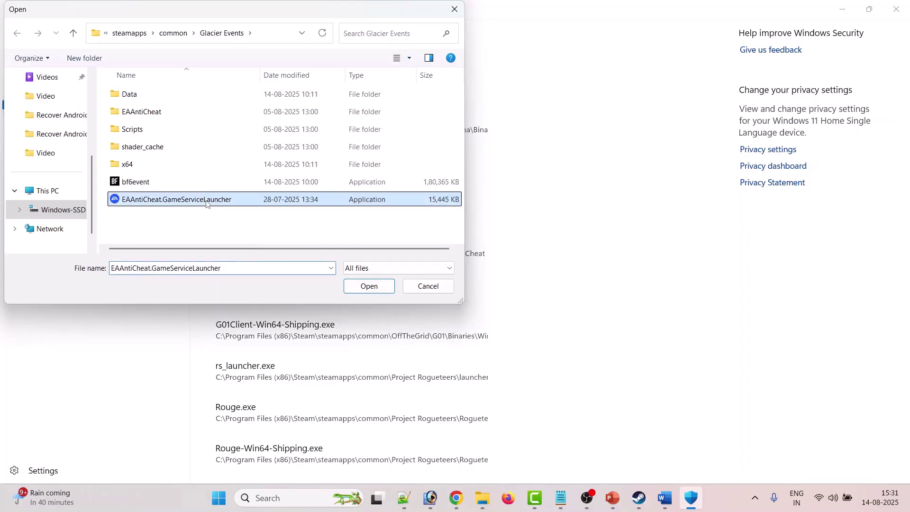
pyautogui.click(369, 286)
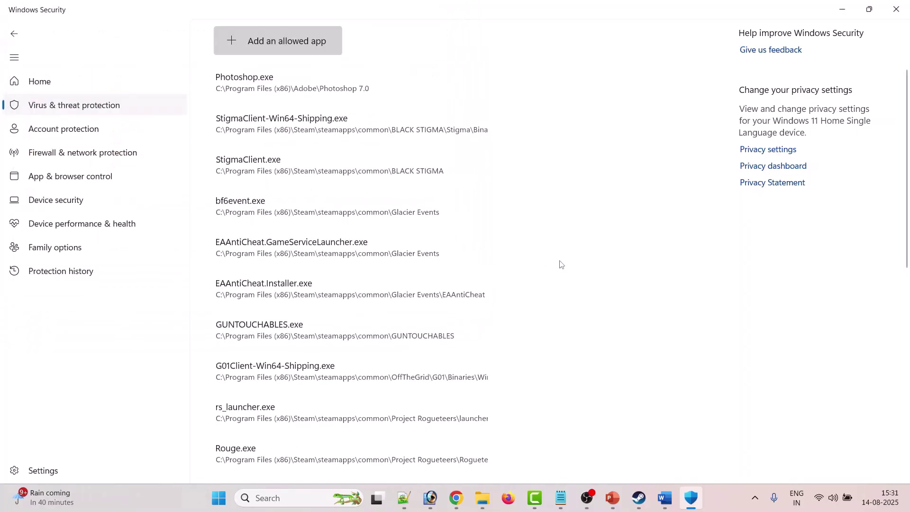
pyautogui.click(16, 36)
pyautogui.click(17, 36)
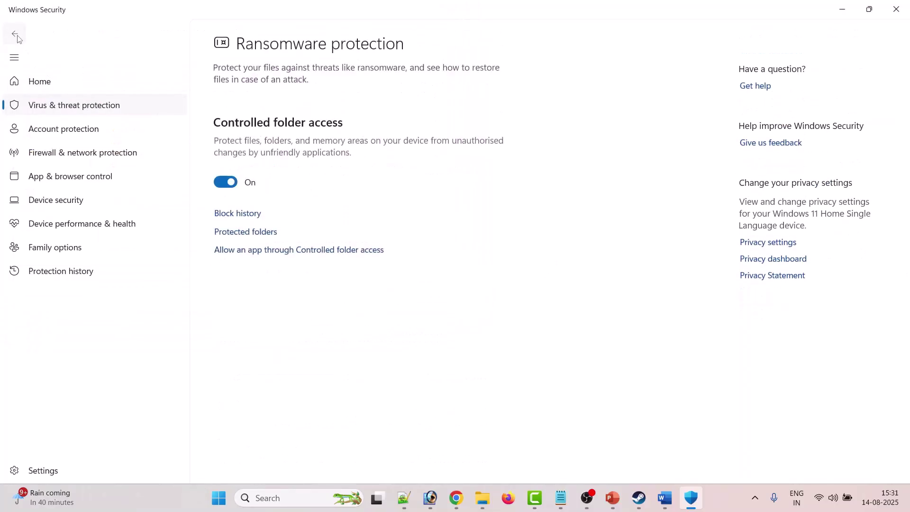
pyautogui.click(17, 38)
# Open the firewall's allowed apps list, unlock it for editing, and start adding an app
pyautogui.click(17, 37)
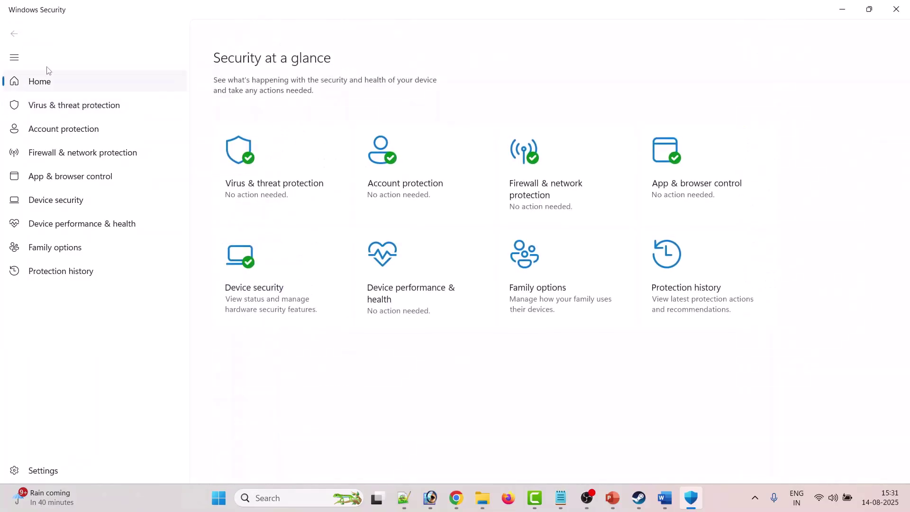
pyautogui.click(553, 196)
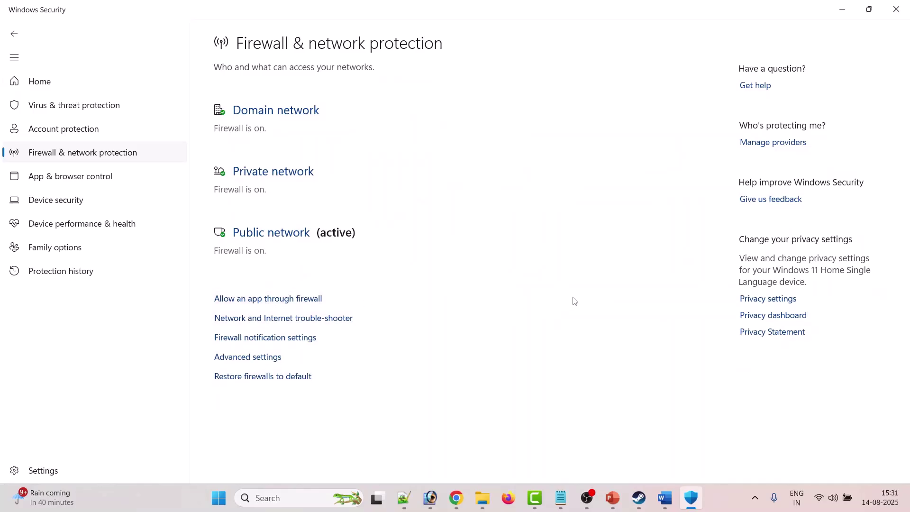
pyautogui.click(610, 95)
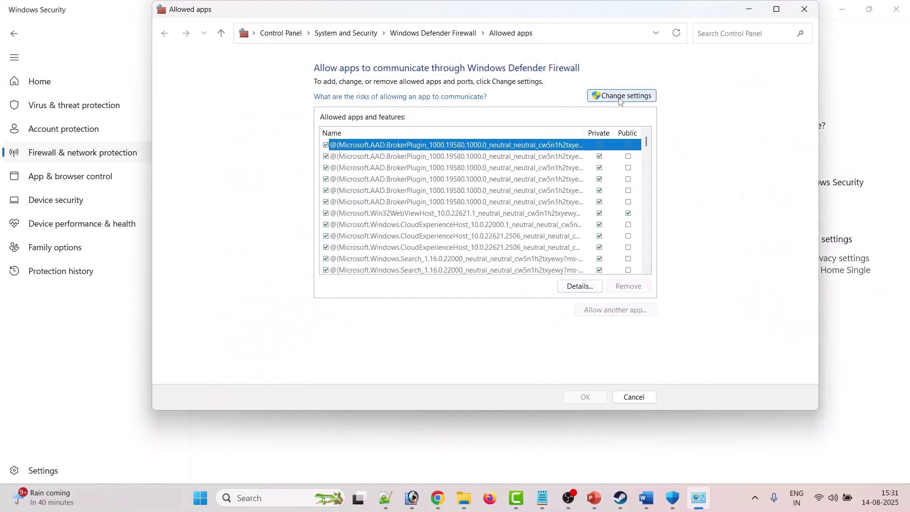
pyautogui.click(624, 315)
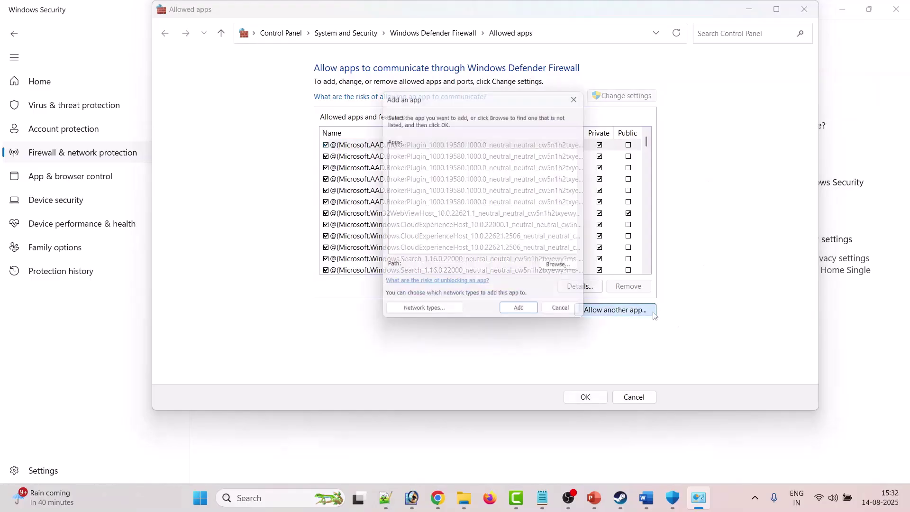
pyautogui.click(567, 270)
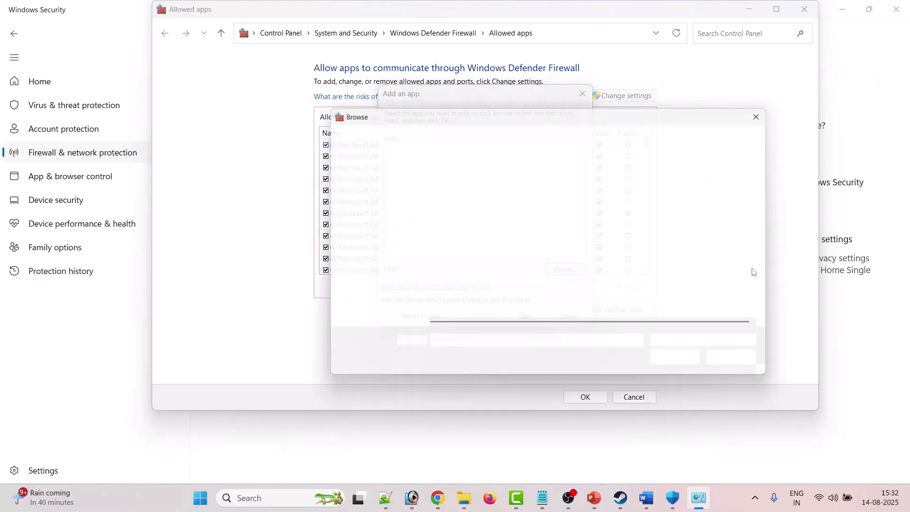
# Browse the file picker to C:\Program Files (x86)
pyautogui.moveTo(600, 118); pyautogui.dragTo(508, 97)
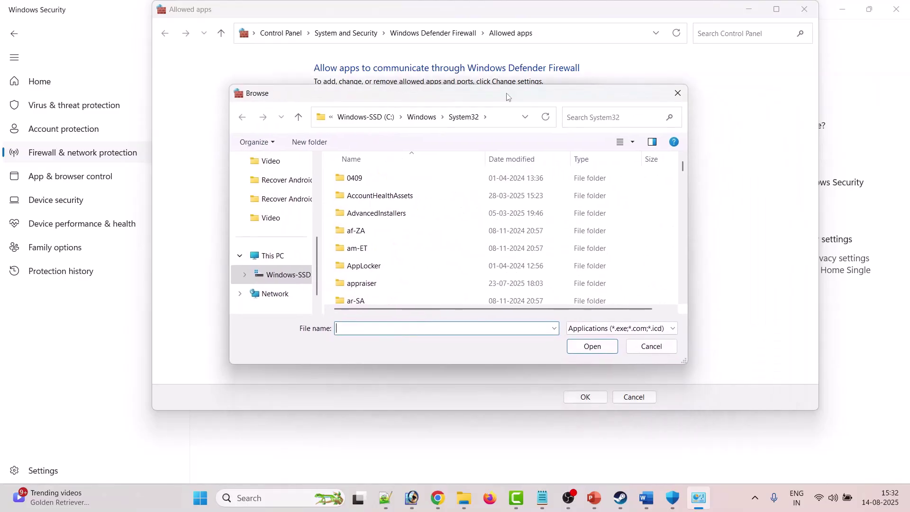
pyautogui.click(272, 256)
pyautogui.doubleClick(405, 191)
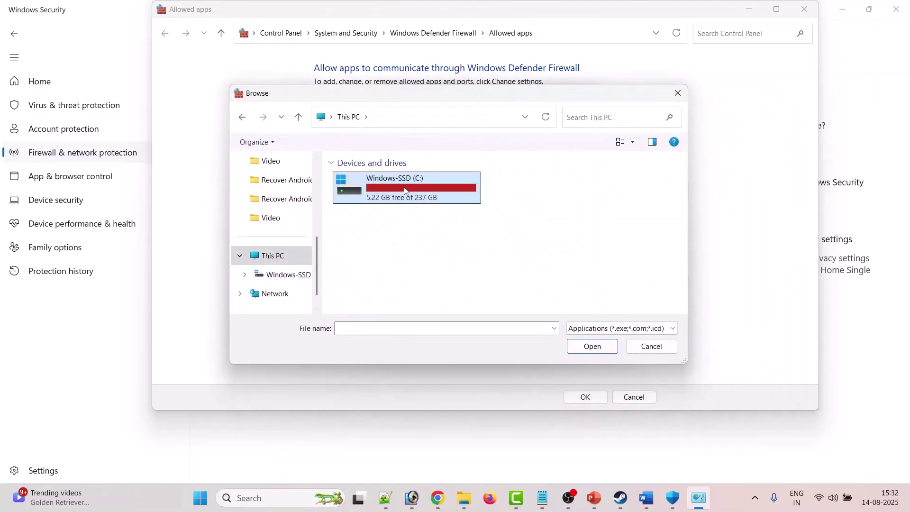
pyautogui.scroll(-4, 407, 265)
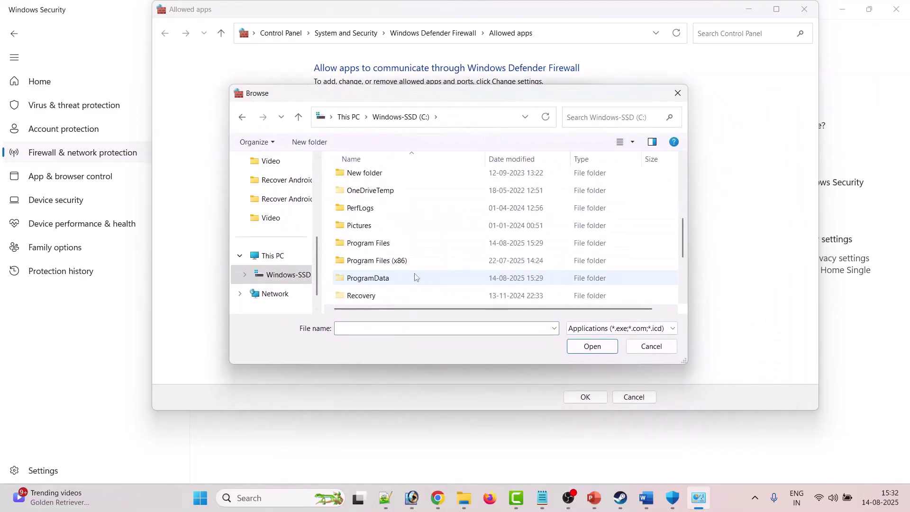
pyautogui.doubleClick(412, 265)
pyautogui.scroll(-2, 412, 266)
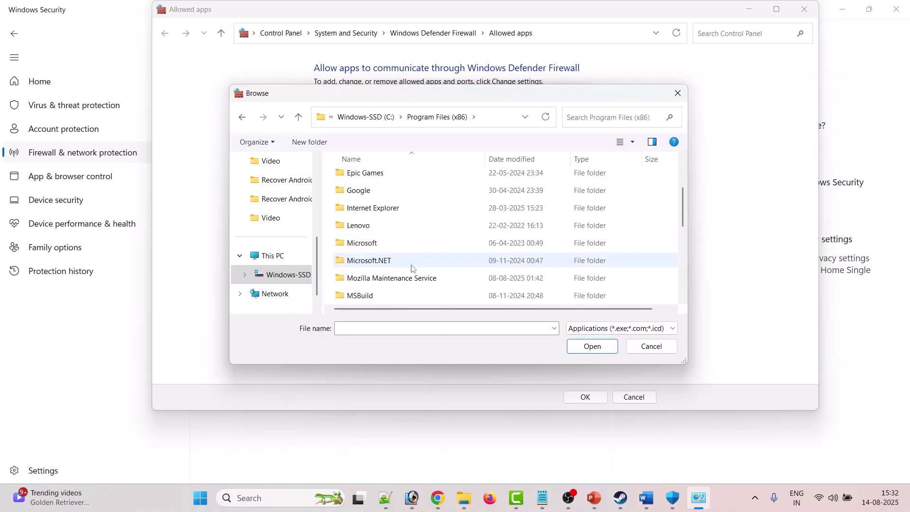
pyautogui.scroll(-1, 402, 220)
# Navigate into Steam\steamapps\common\Glacier Events
pyautogui.press('s')
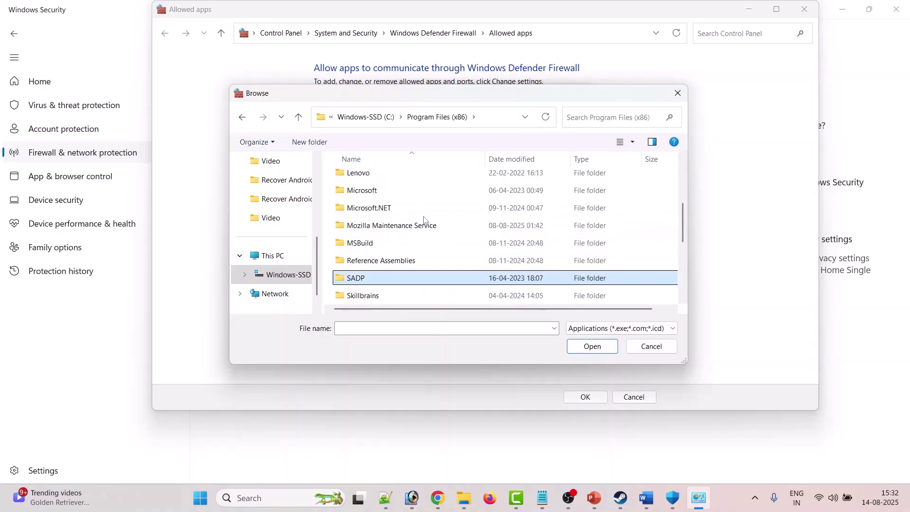
pyautogui.press('Down')
pyautogui.press('Down')
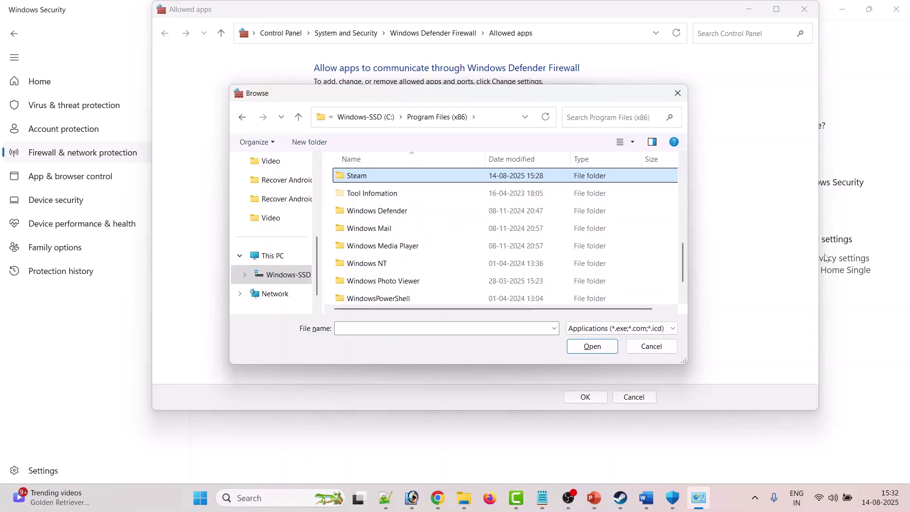
pyautogui.press('Return')
pyautogui.press('s')
pyautogui.press('Down')
pyautogui.press('Down')
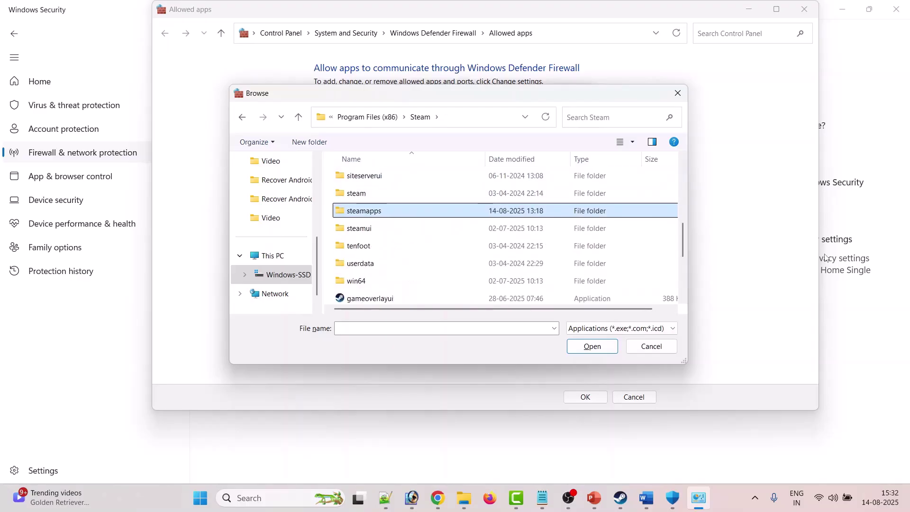
pyautogui.press('Return')
pyautogui.press('c')
pyautogui.press('Return')
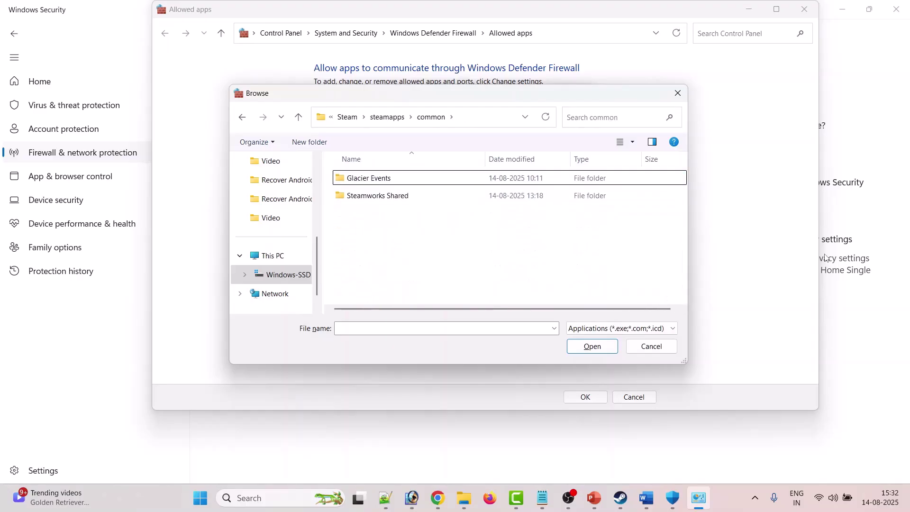
pyautogui.press('g')
pyautogui.press('Return')
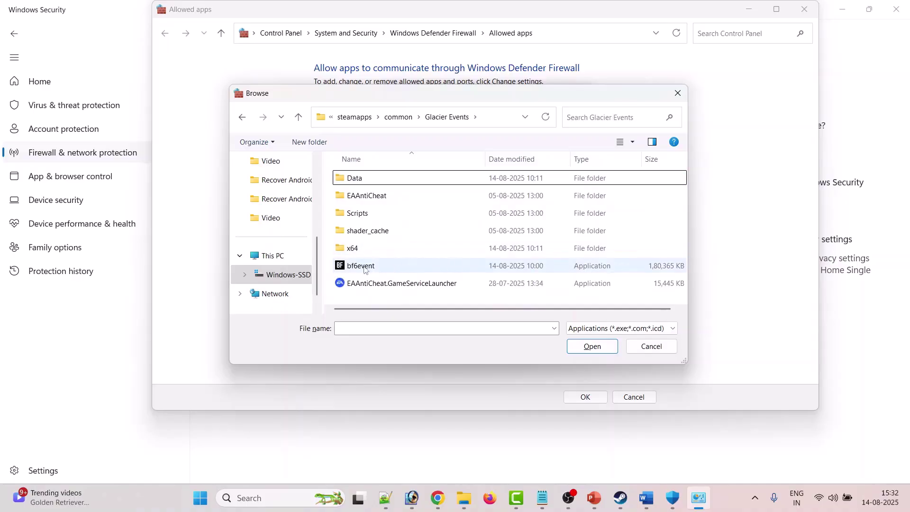
# Pick bf6event and add Battlefield 6 Open Beta to the firewall's allowed apps
pyautogui.click(364, 269)
pyautogui.click(588, 351)
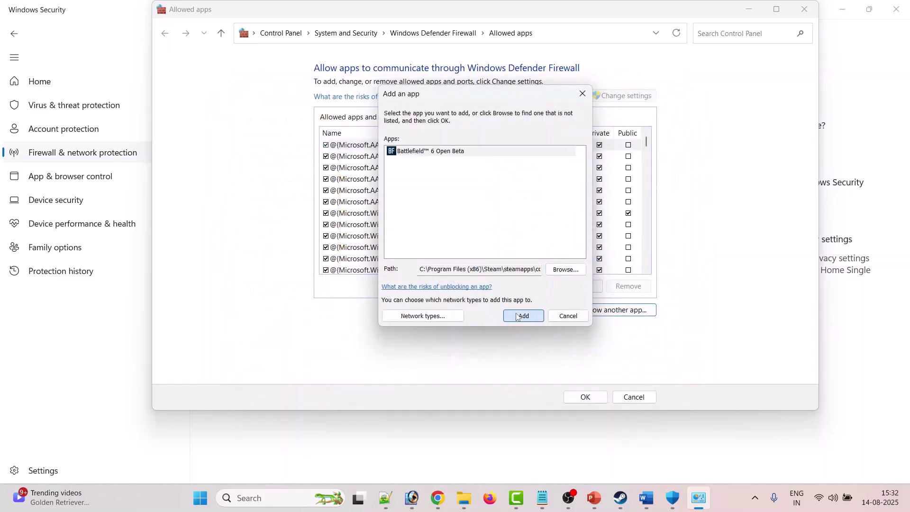
pyautogui.click(522, 316)
pyautogui.scroll(-1, 514, 242)
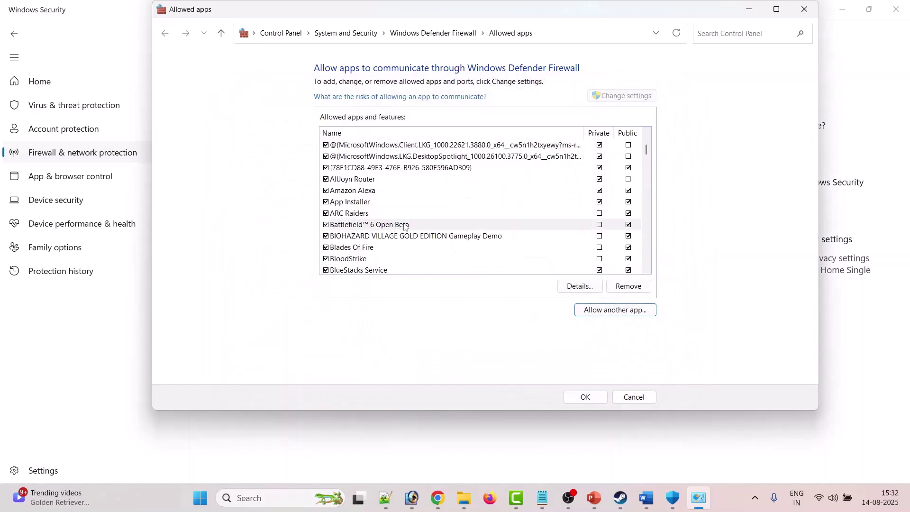
# Tick Private for Battlefield 6 Open Beta and add EAAntiCheat.GameServiceLauncher as EA Javelin Anticheat
pyautogui.click(600, 224)
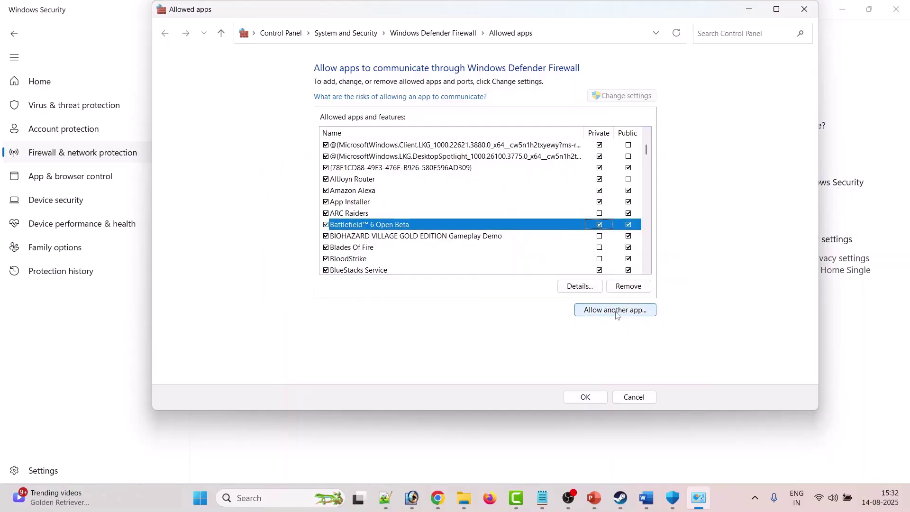
pyautogui.click(616, 311)
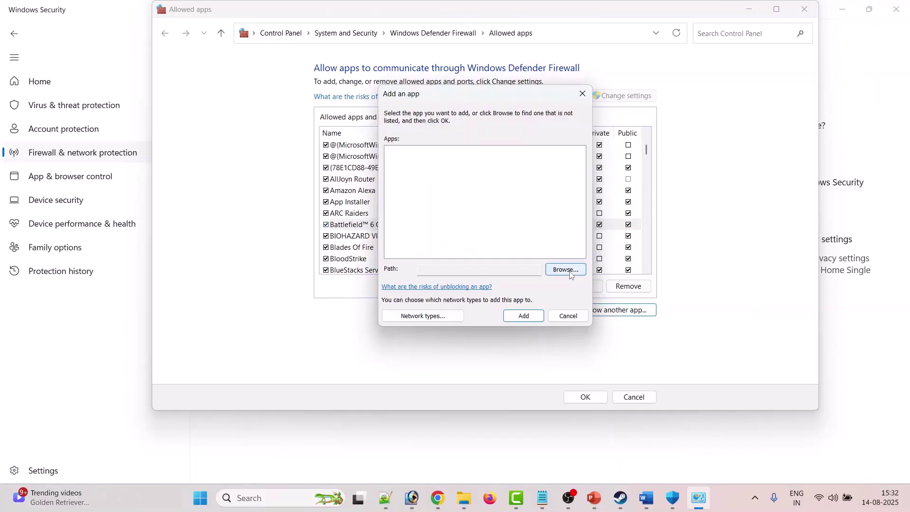
pyautogui.click(570, 271)
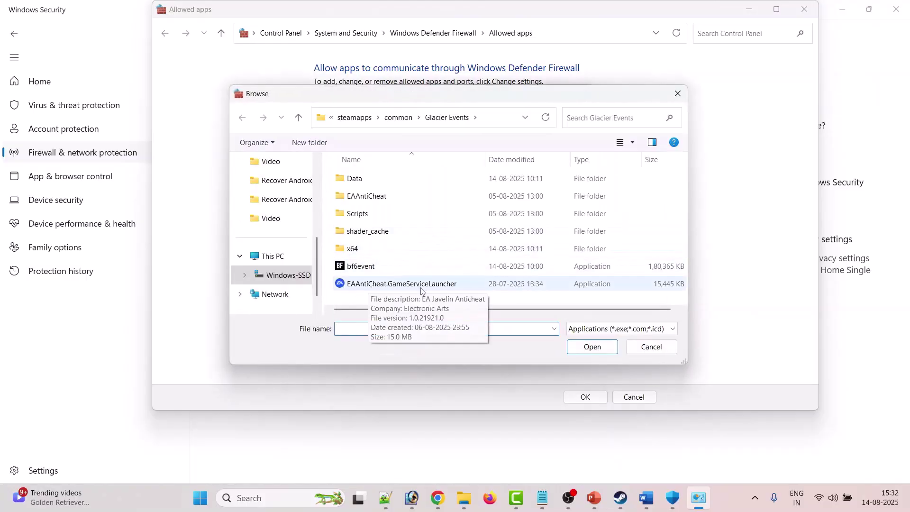
pyautogui.click(441, 287)
pyautogui.click(607, 352)
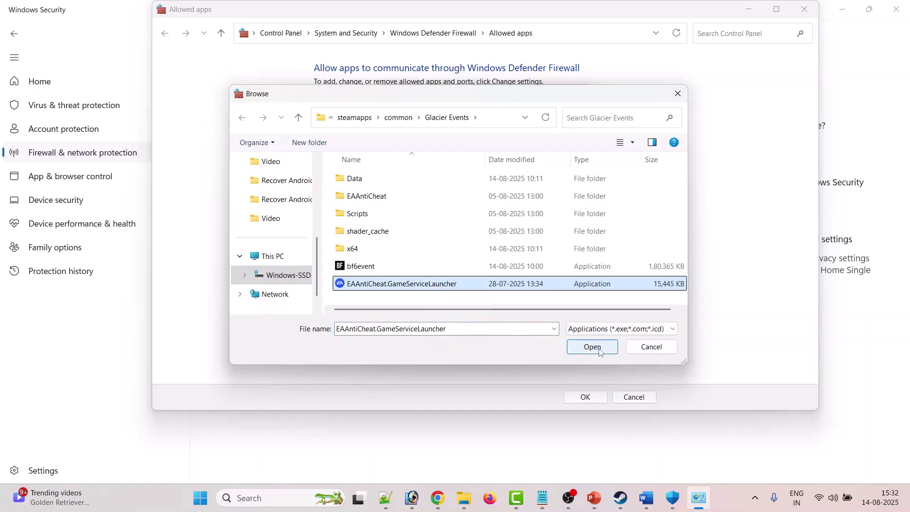
pyautogui.click(523, 315)
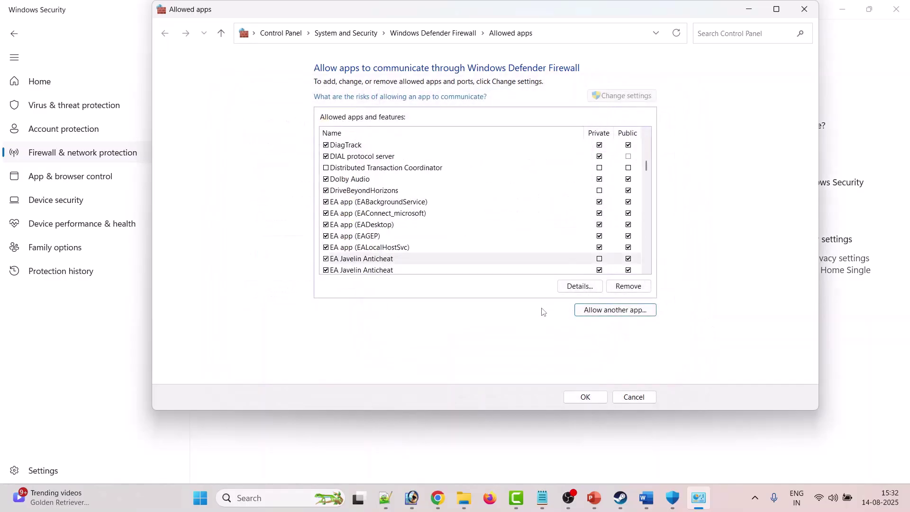
# Tick Private for EA Javelin Anticheat and save the firewall changes with OK
pyautogui.click(601, 226)
pyautogui.click(600, 224)
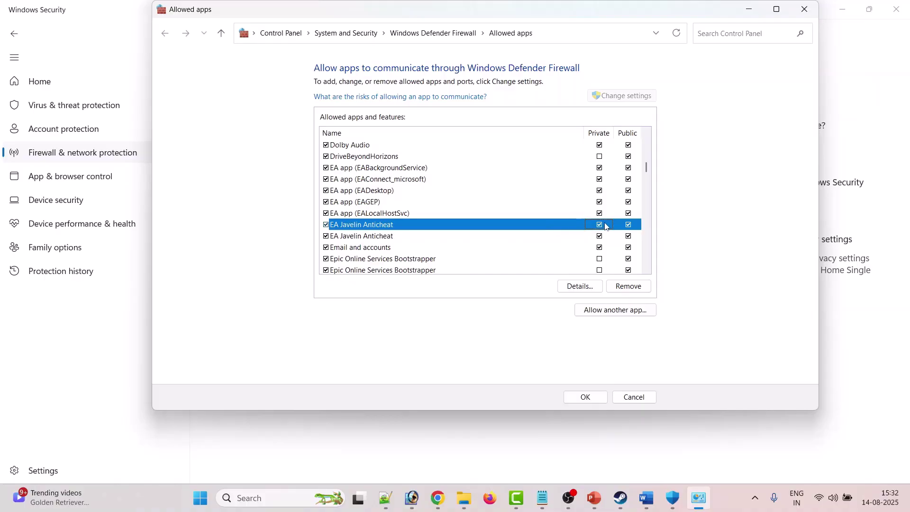
pyautogui.click(584, 398)
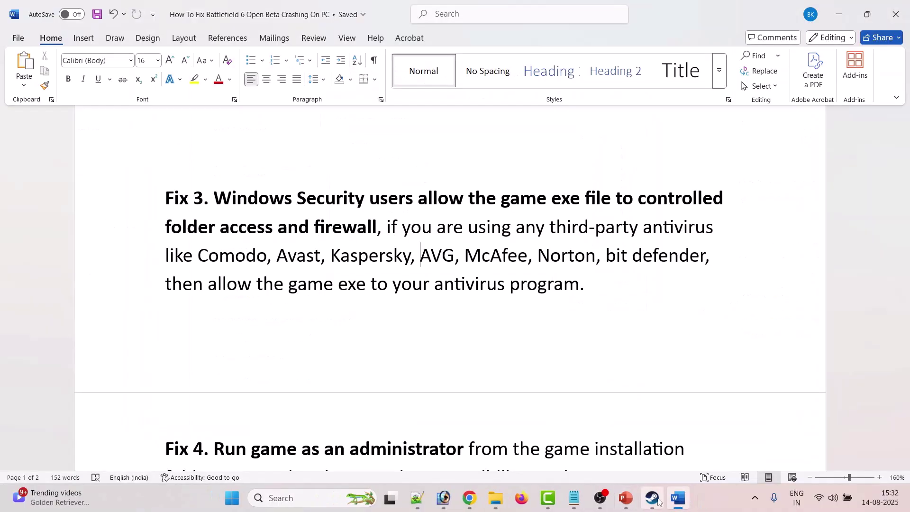
# Read Fix 4's 'Run game as an administrator' and compatibility mode text in the Word guide, then go back to Steam
pyautogui.click(658, 502)
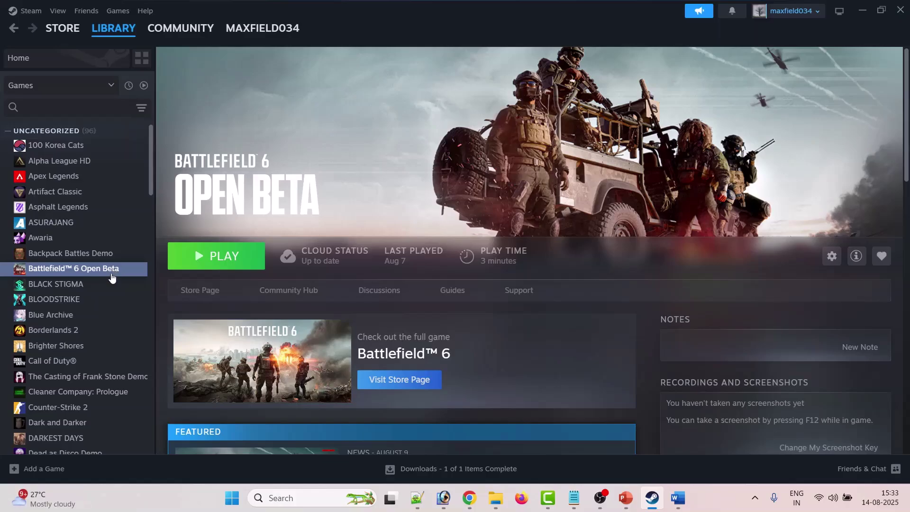
pyautogui.click(678, 498)
pyautogui.scroll(-3, 359, 323)
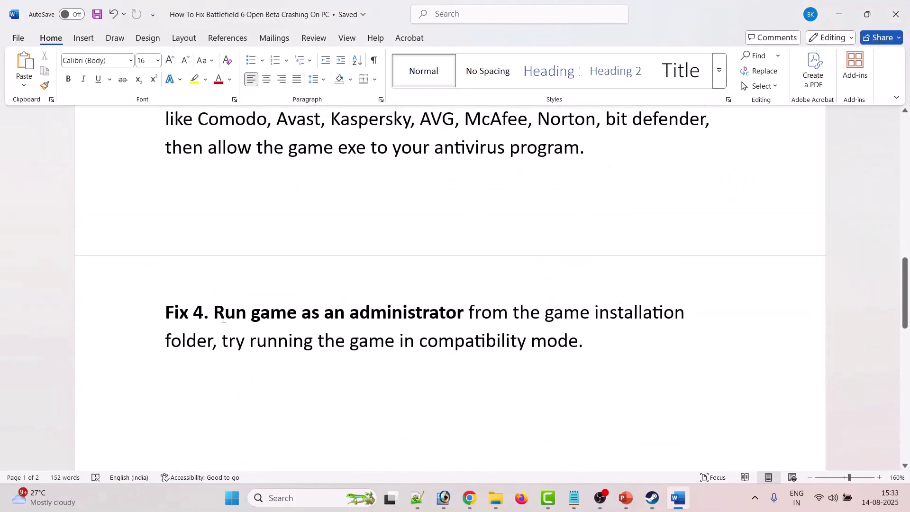
pyautogui.moveTo(221, 314); pyautogui.dragTo(579, 343)
pyautogui.click(311, 388)
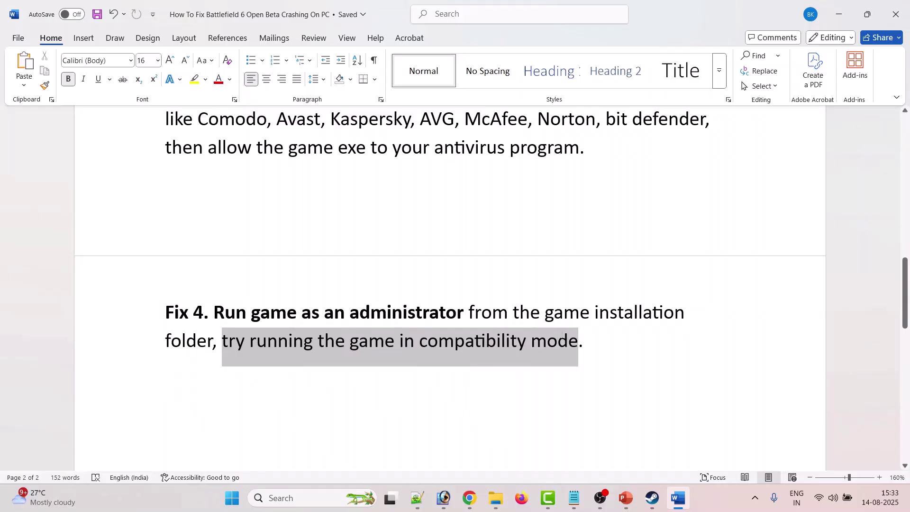
pyautogui.click(677, 370)
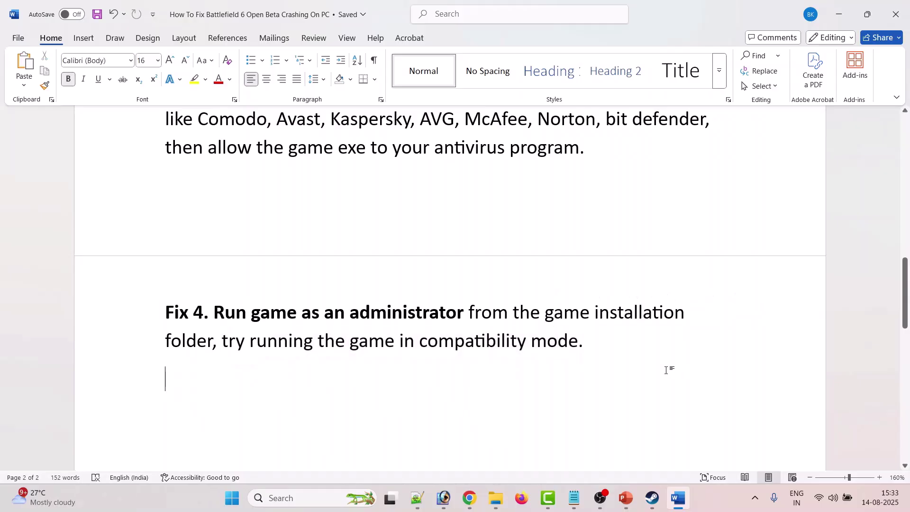
pyautogui.click(653, 497)
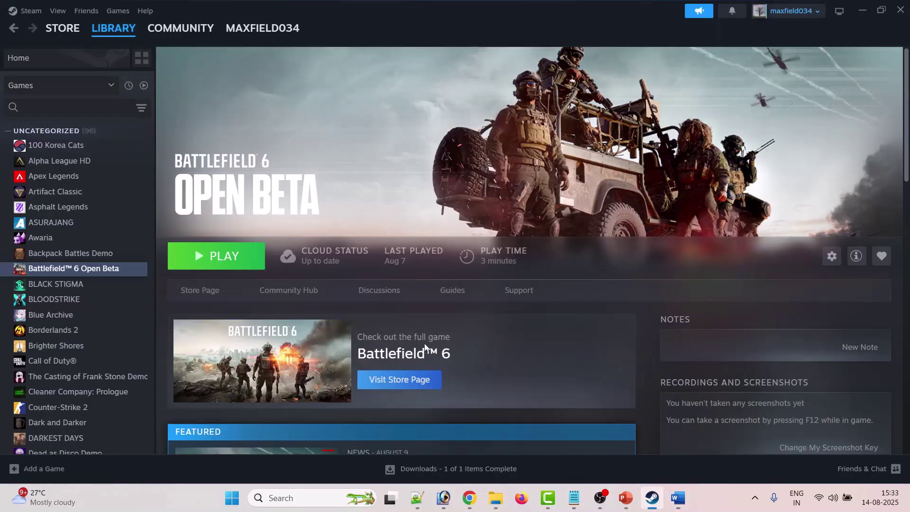
# Open the Battlefield 6 Open Beta installation folder from Steam and maximize it
pyautogui.rightClick(85, 274)
pyautogui.moveTo(125, 344)
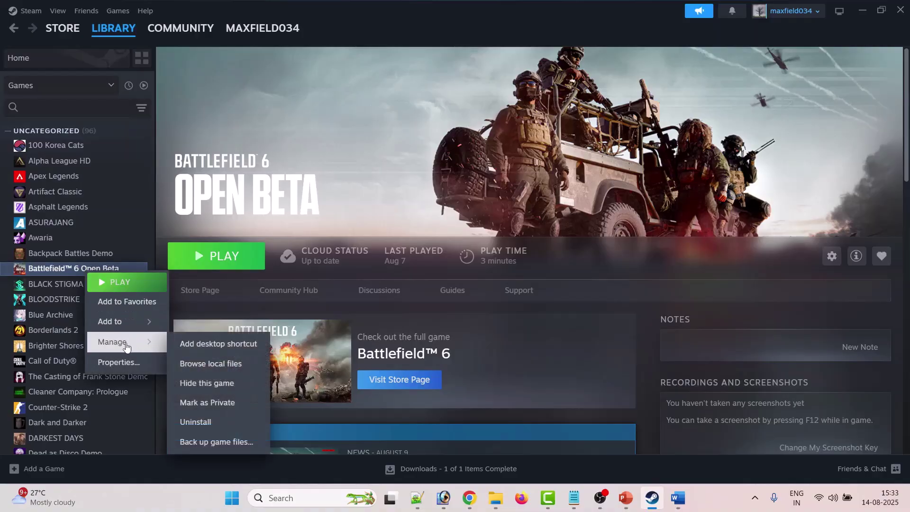
pyautogui.click(215, 363)
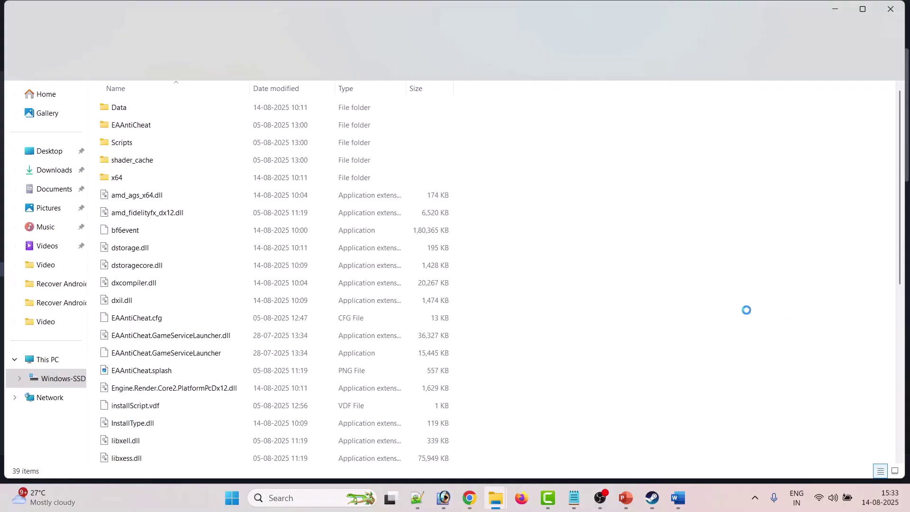
pyautogui.click(861, 10)
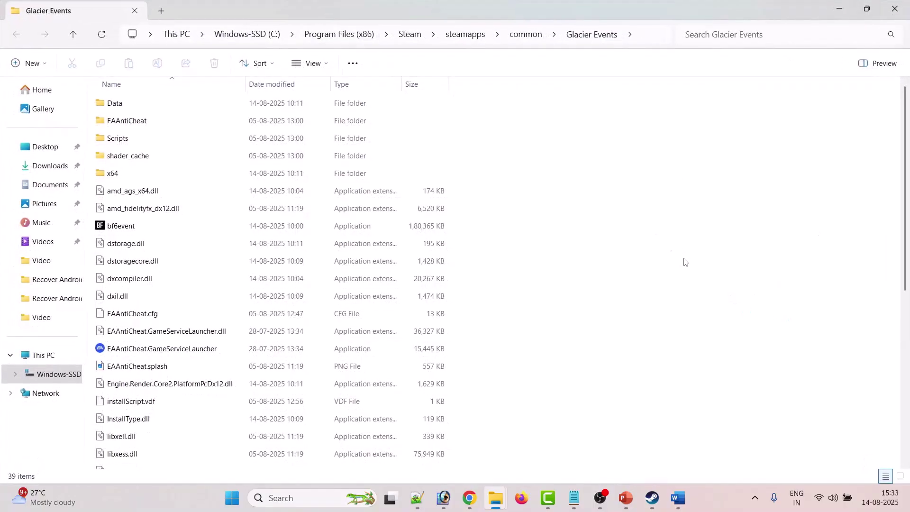
# Tick 'Run this program as an administrator' in bf6event's compatibility properties and apply it
pyautogui.click(140, 228)
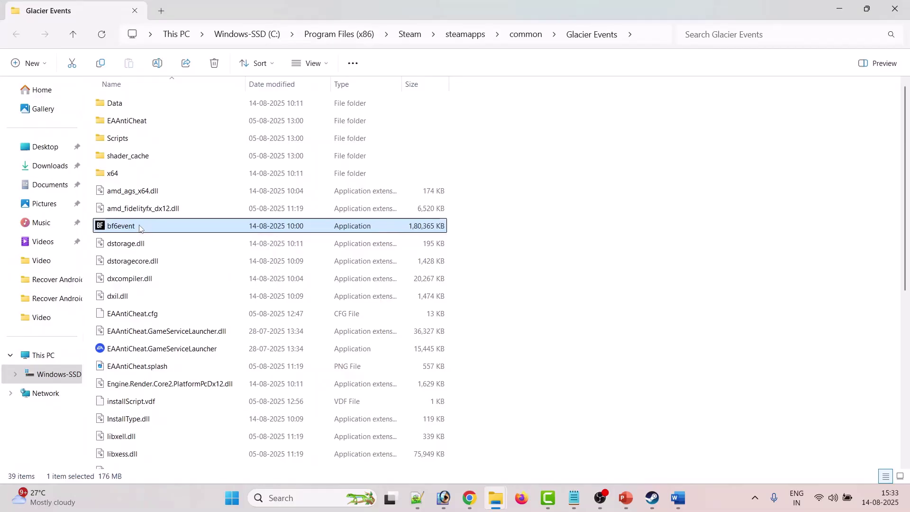
pyautogui.rightClick(140, 228)
pyautogui.click(199, 330)
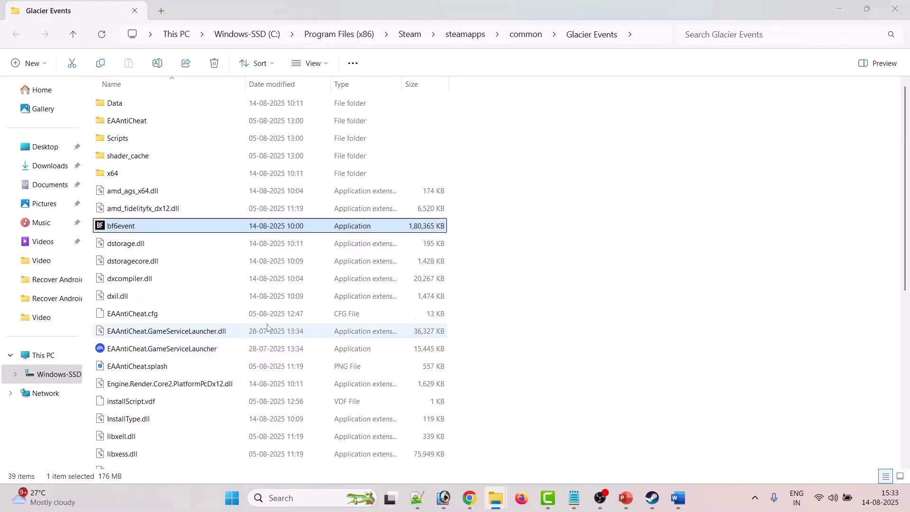
pyautogui.moveTo(252, 161); pyautogui.dragTo(268, 103)
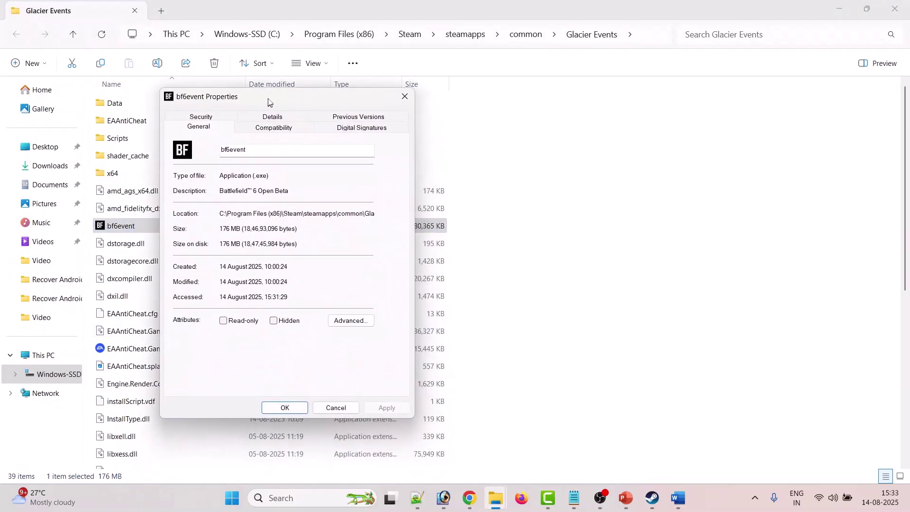
pyautogui.click(273, 127)
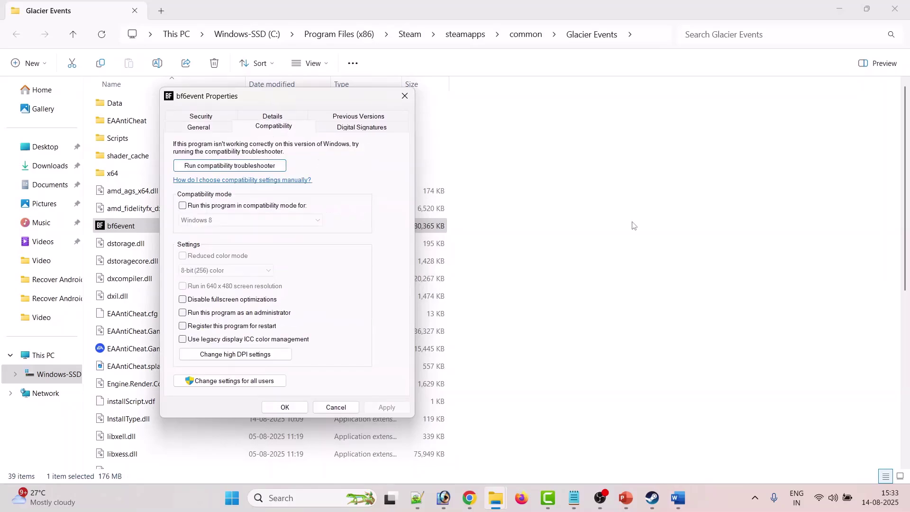
pyautogui.click(183, 314)
pyautogui.click(387, 408)
# Close bf6event's properties and make EAAntiCheat.GameServiceLauncher run as administrator, applied and confirmed
pyautogui.click(285, 407)
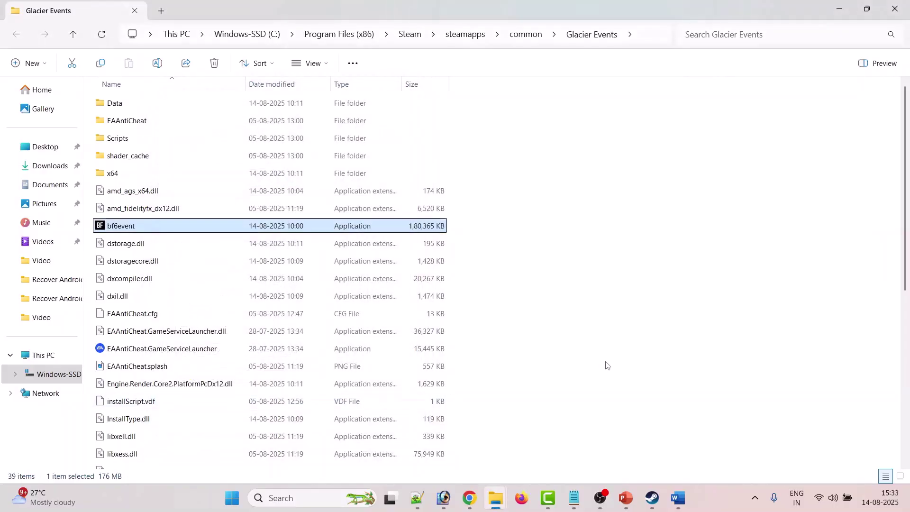
pyautogui.click(181, 349)
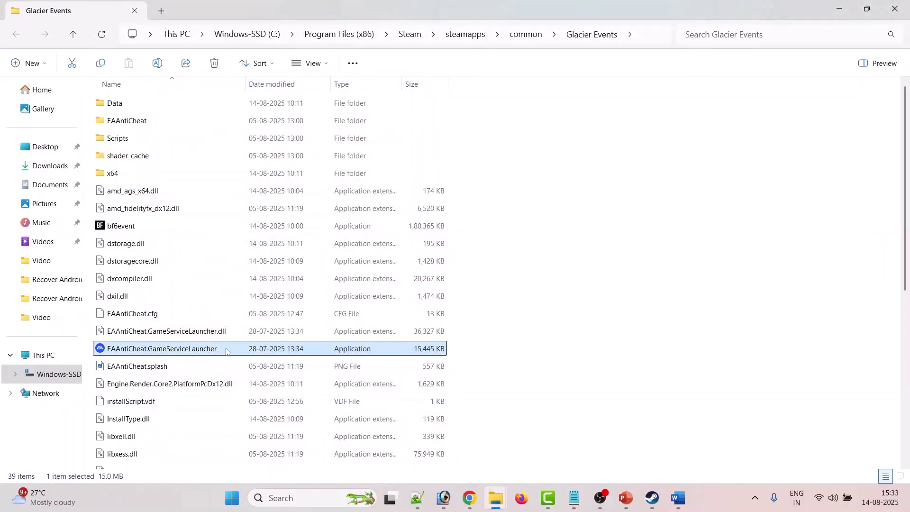
pyautogui.rightClick(226, 350)
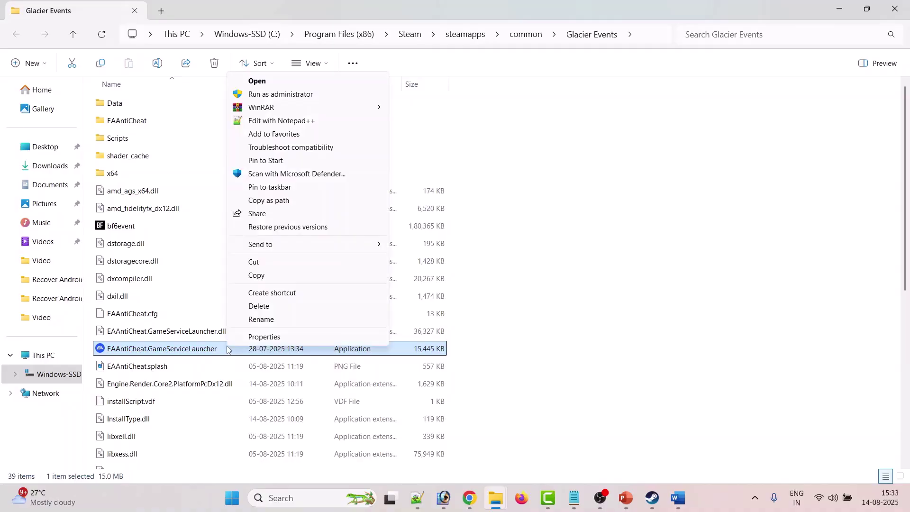
pyautogui.click(272, 252)
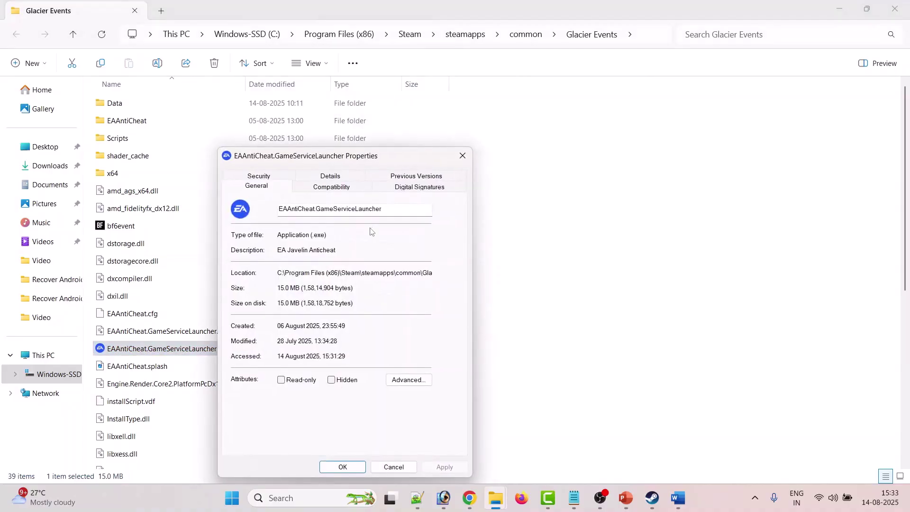
pyautogui.moveTo(347, 155); pyautogui.dragTo(343, 94)
pyautogui.click(326, 126)
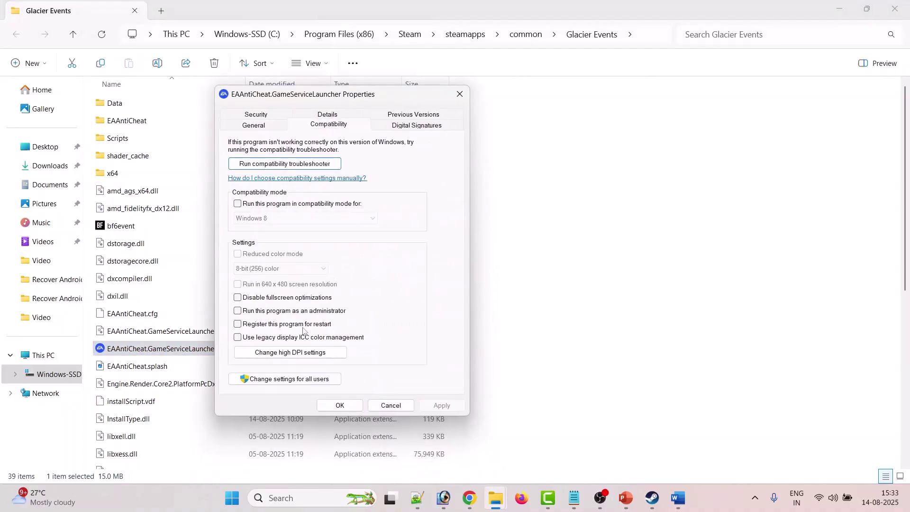
pyautogui.click(237, 312)
pyautogui.click(442, 406)
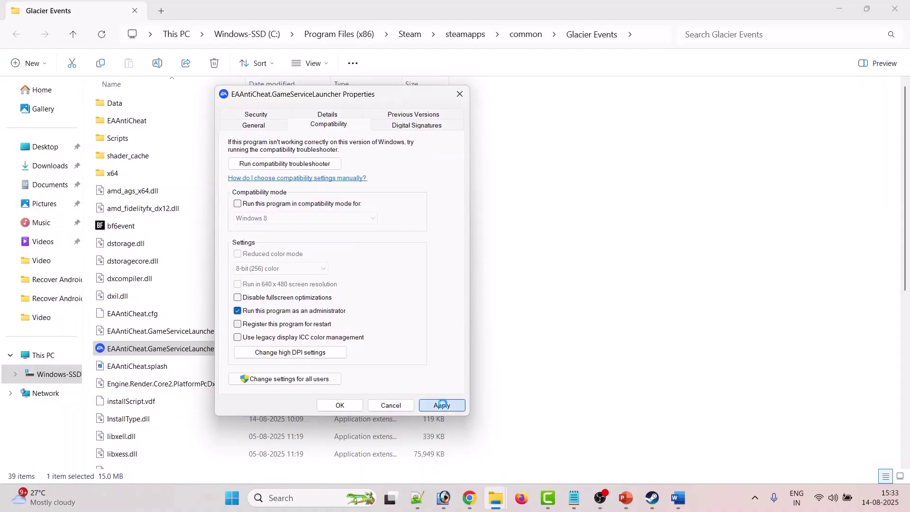
pyautogui.click(340, 405)
pyautogui.click(166, 228)
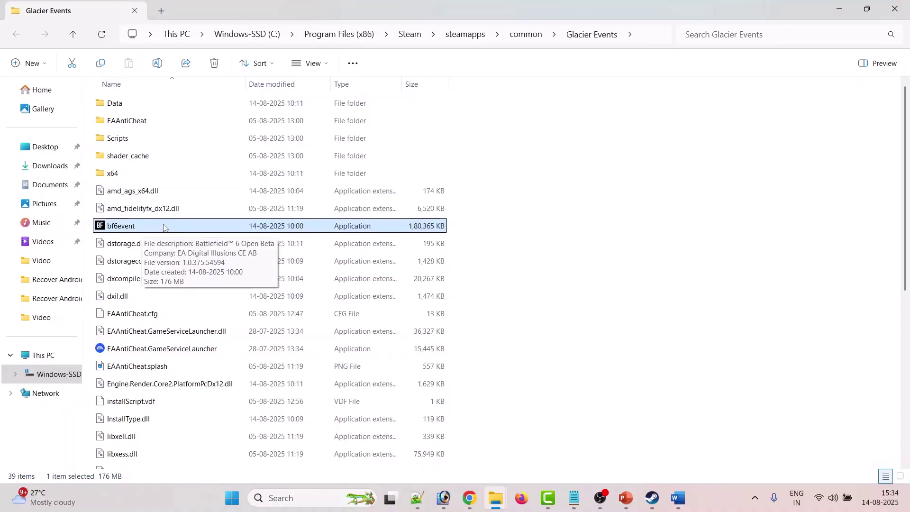
pyautogui.click(568, 282)
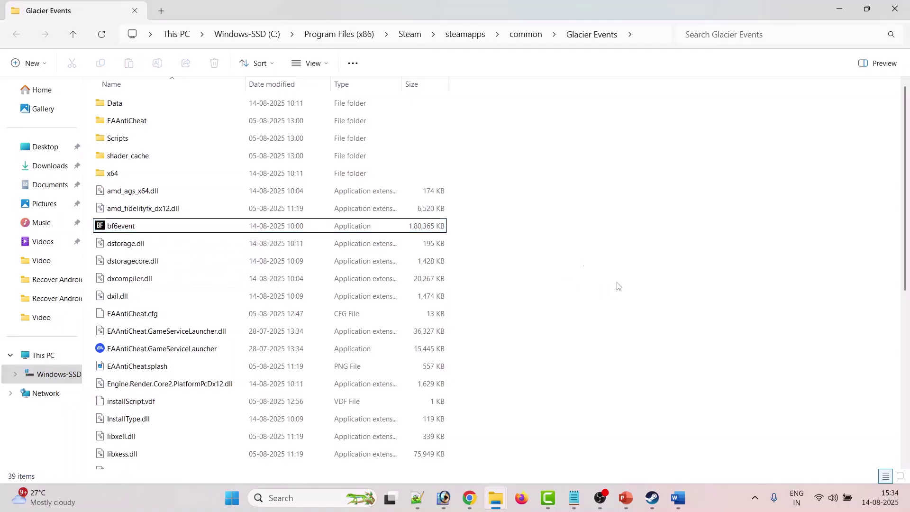
# Enable compatibility mode for bf6event, defaulting to Windows 8, and apply it
pyautogui.click(142, 229)
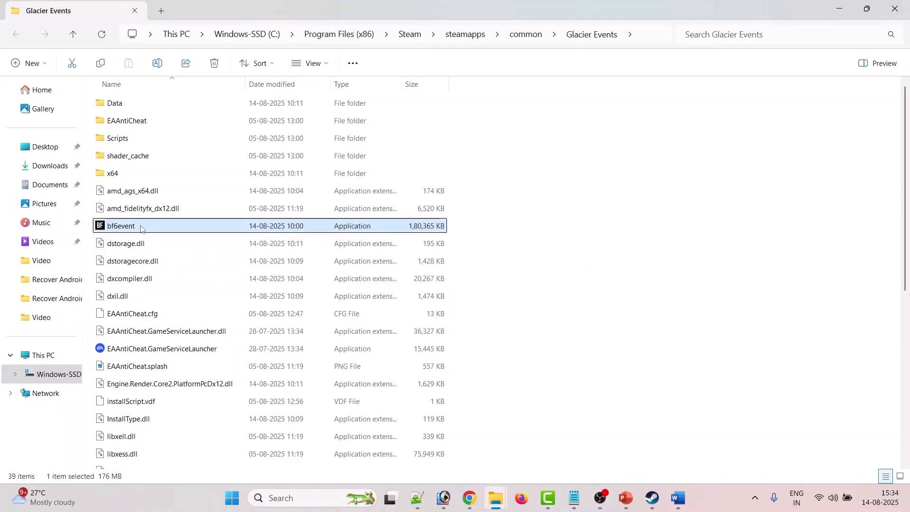
pyautogui.rightClick(141, 230)
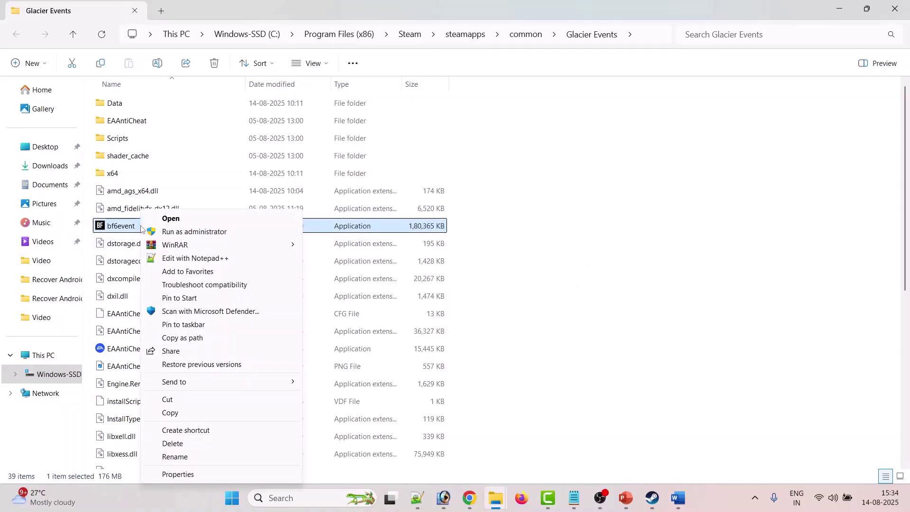
pyautogui.click(183, 473)
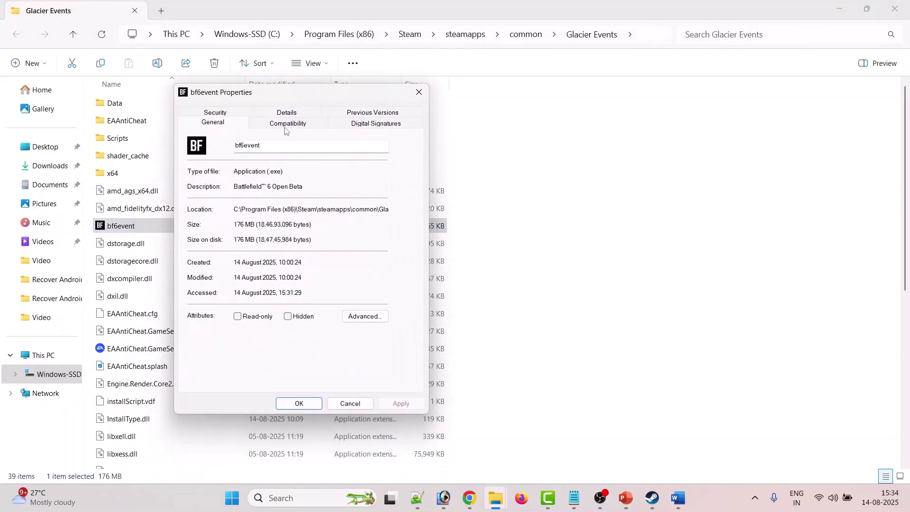
pyautogui.click(287, 127)
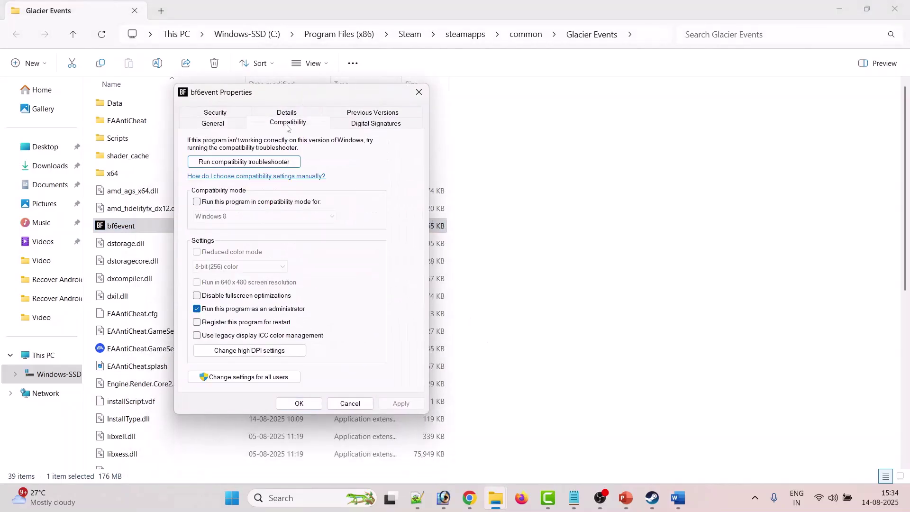
pyautogui.click(197, 203)
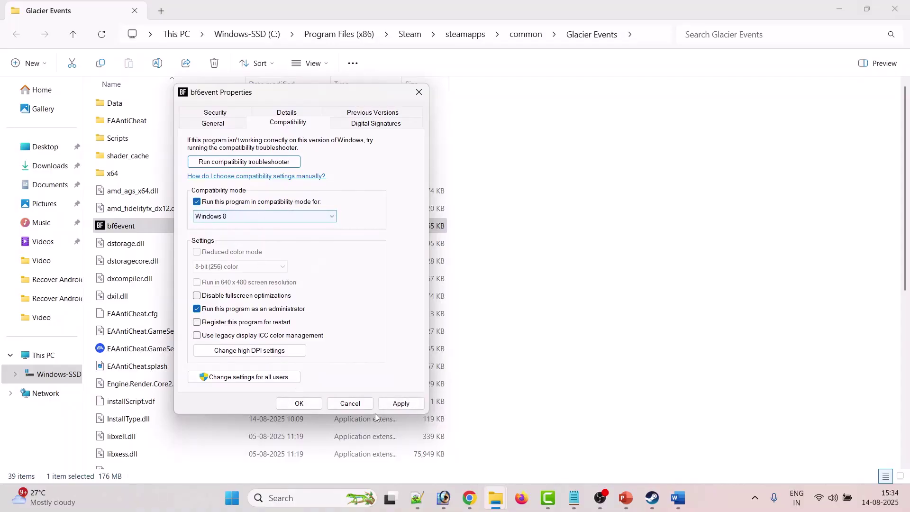
pyautogui.click(401, 403)
pyautogui.click(300, 403)
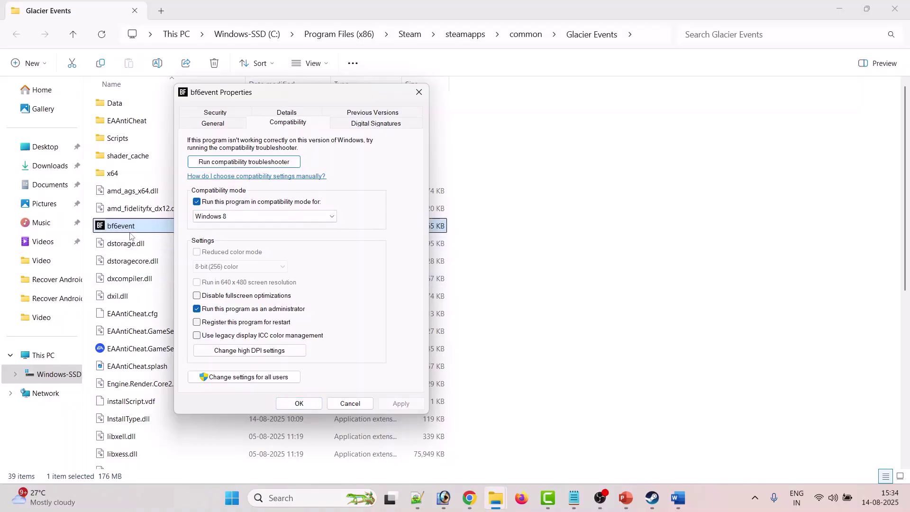
# Change bf6event's compatibility target to Windows 7, apply and confirm
pyautogui.click(262, 220)
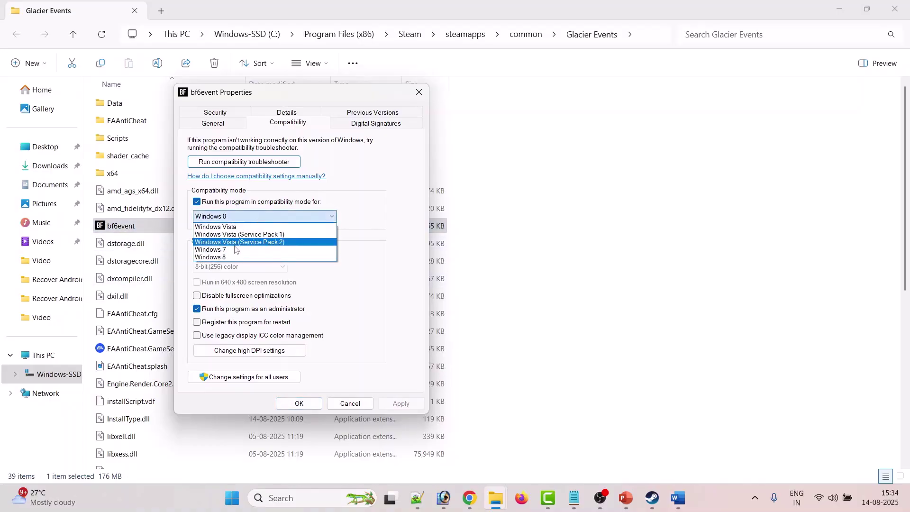
pyautogui.click(261, 250)
pyautogui.click(401, 406)
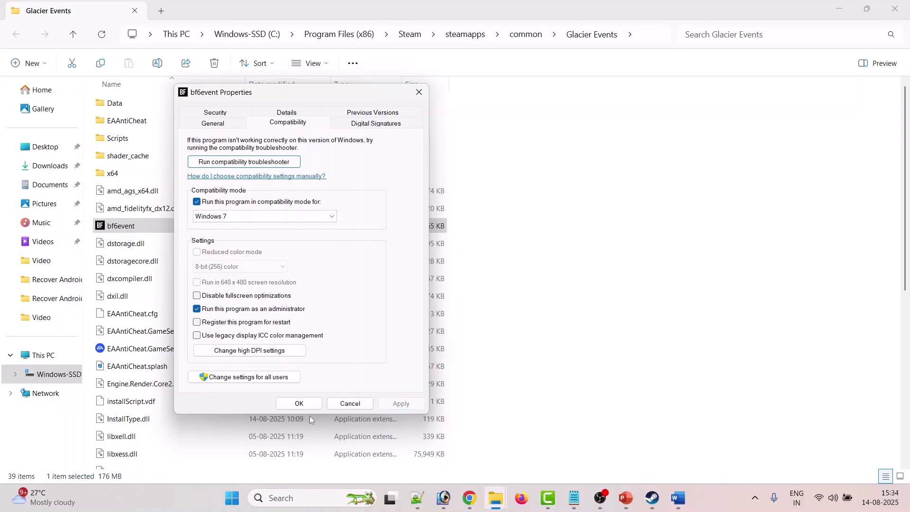
pyautogui.click(300, 403)
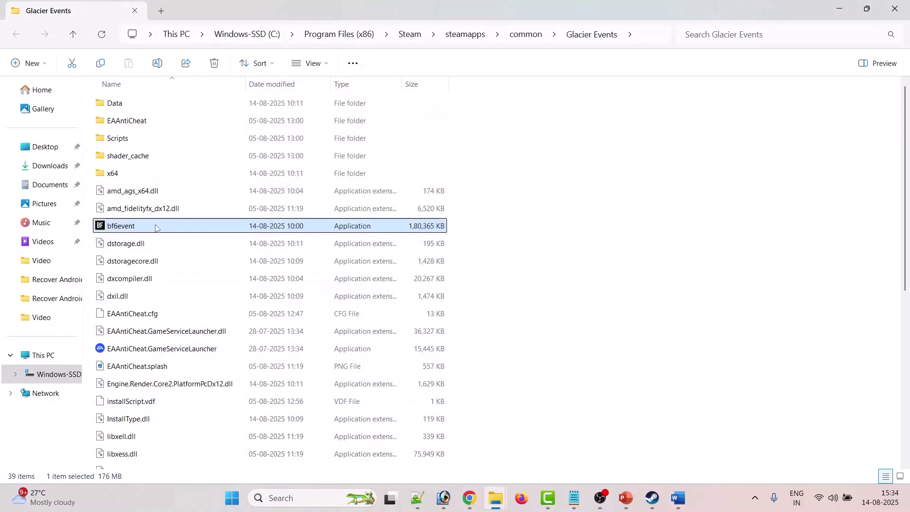
# Disable fullscreen optimizations for bf6event, apply and confirm
pyautogui.rightClick(148, 232)
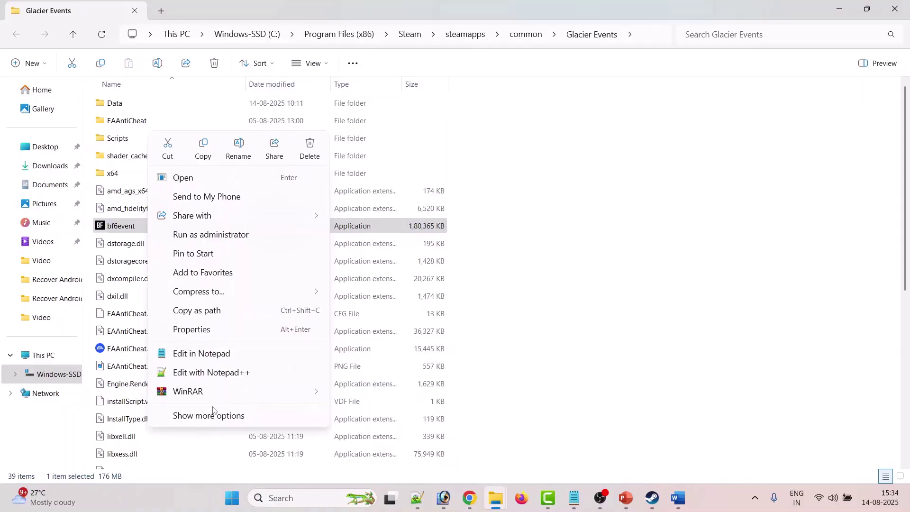
pyautogui.click(205, 333)
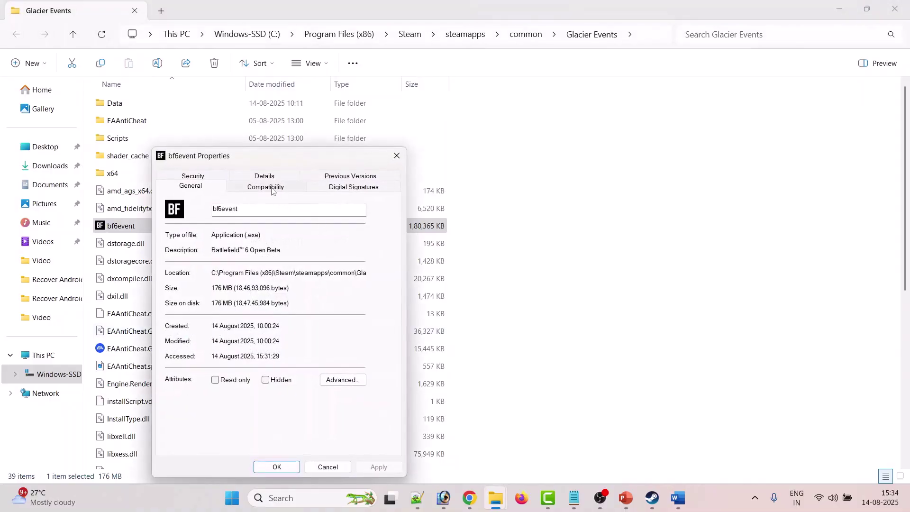
pyautogui.click(273, 187)
pyautogui.moveTo(299, 161); pyautogui.dragTo(311, 109)
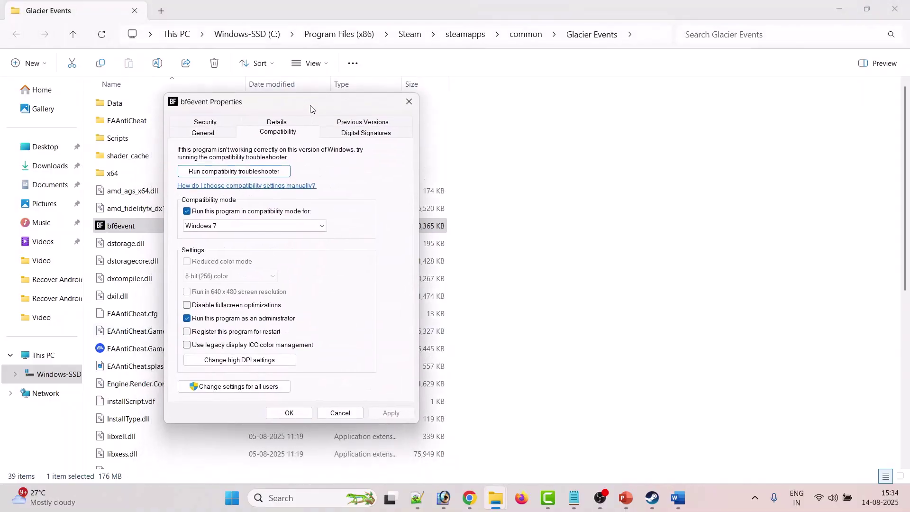
pyautogui.click(188, 306)
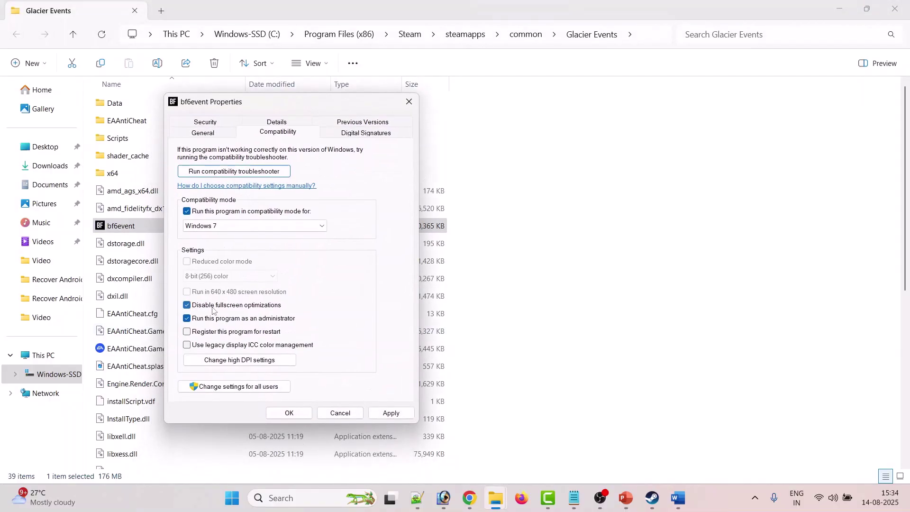
pyautogui.click(394, 412)
pyautogui.click(290, 413)
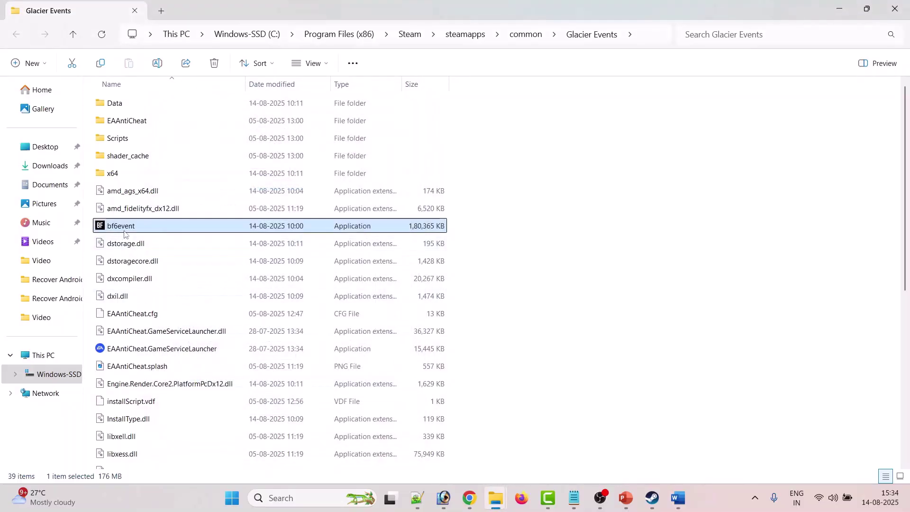
# Clear bf6event's fullscreen optimization, administrator and compatibility mode settings, then apply and confirm
pyautogui.hotkey('alt', 'Return')
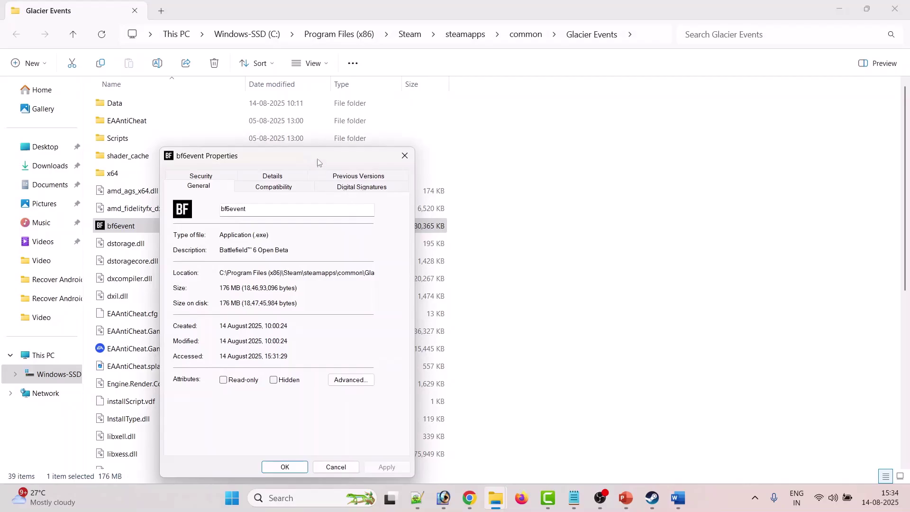
pyautogui.moveTo(318, 162); pyautogui.dragTo(328, 125)
pyautogui.click(284, 149)
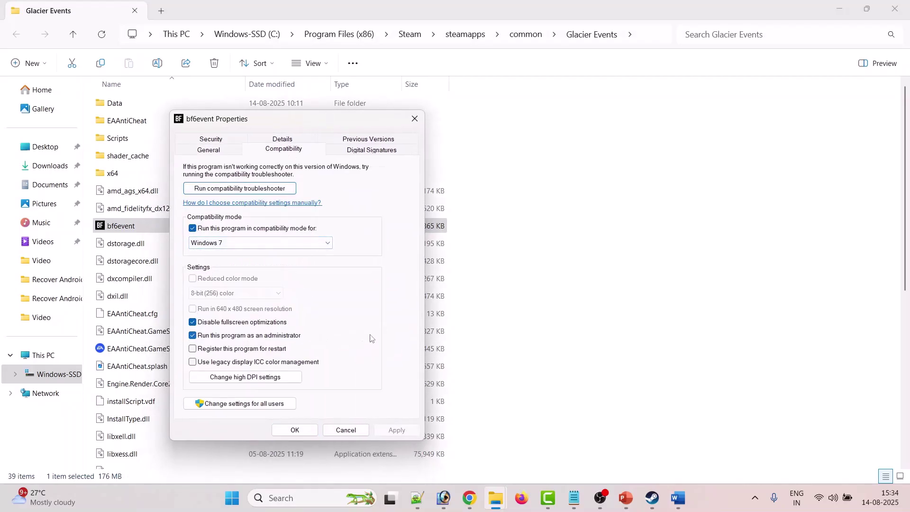
pyautogui.click(193, 322)
pyautogui.click(193, 336)
pyautogui.click(193, 229)
pyautogui.click(397, 430)
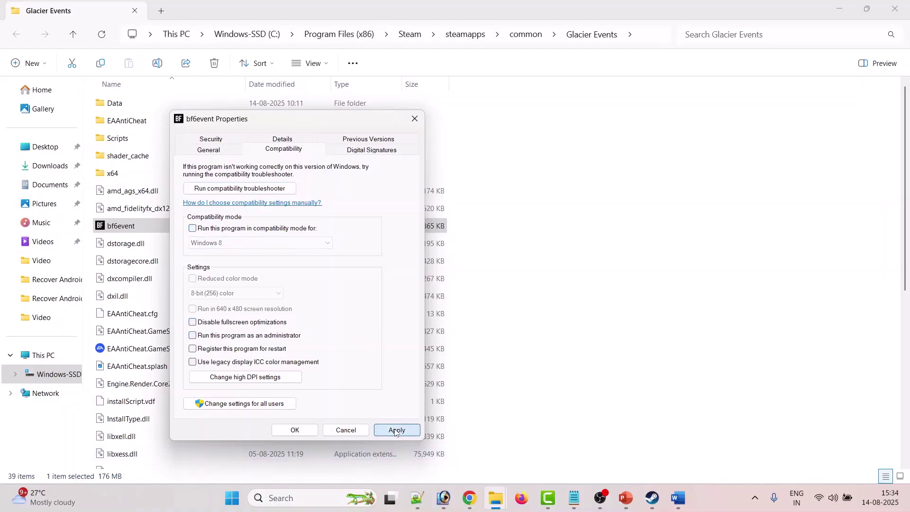
pyautogui.click(295, 430)
# Apply and confirm EAAntiCheat.GameServiceLauncher's compatibility settings, then switch to the Word notes
pyautogui.click(191, 350)
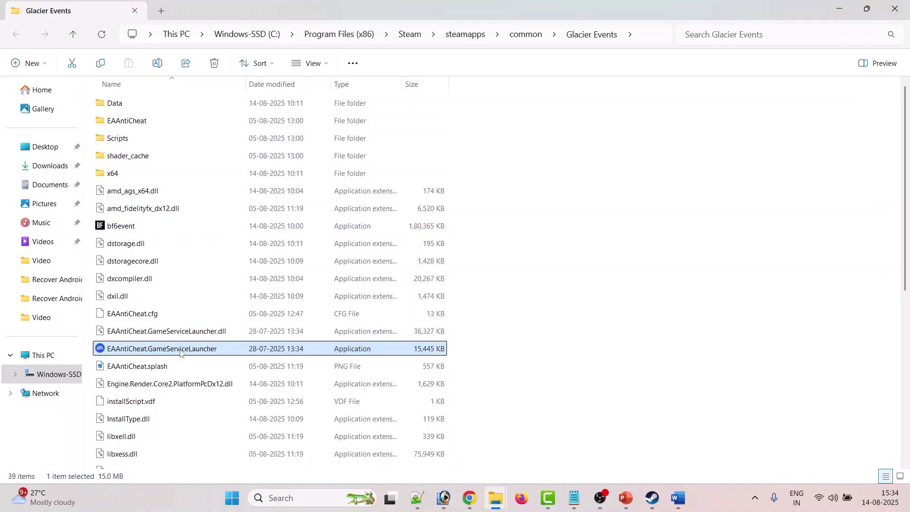
pyautogui.rightClick(180, 353)
pyautogui.click(223, 253)
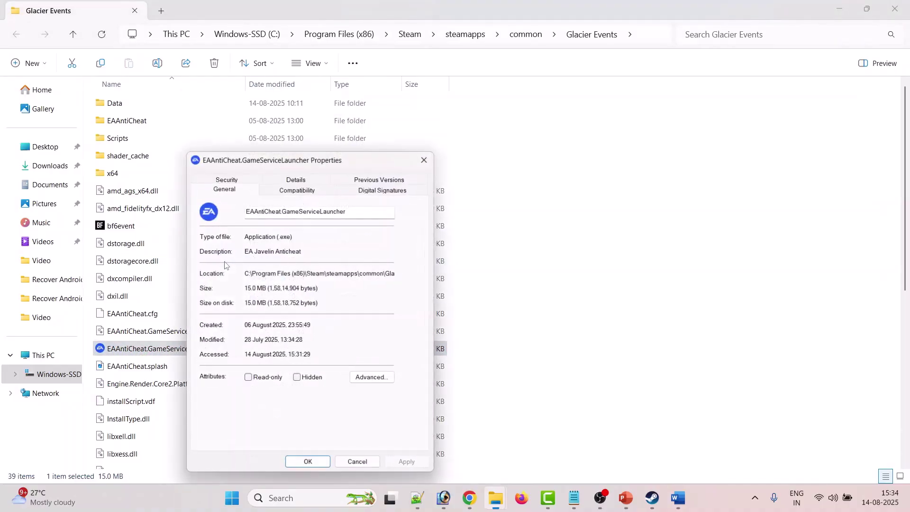
pyautogui.moveTo(306, 165); pyautogui.dragTo(313, 121)
pyautogui.click(311, 142)
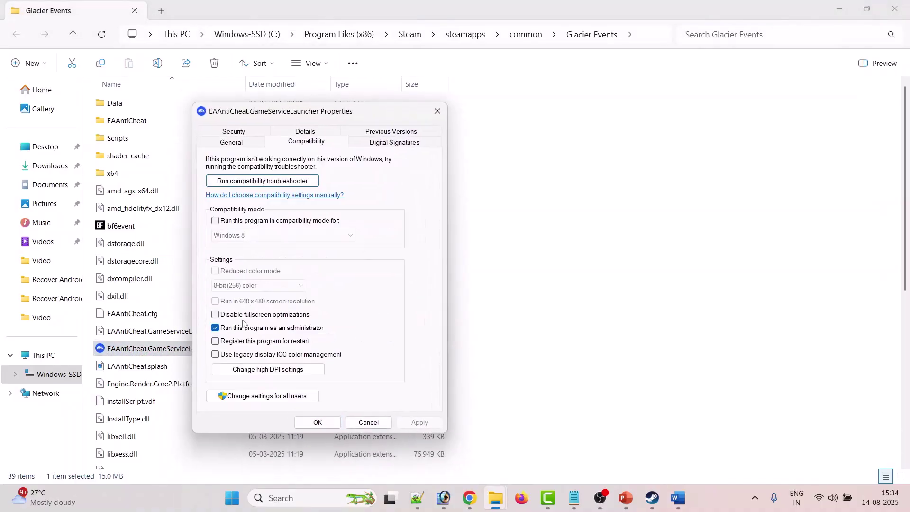
pyautogui.click(420, 423)
pyautogui.click(318, 423)
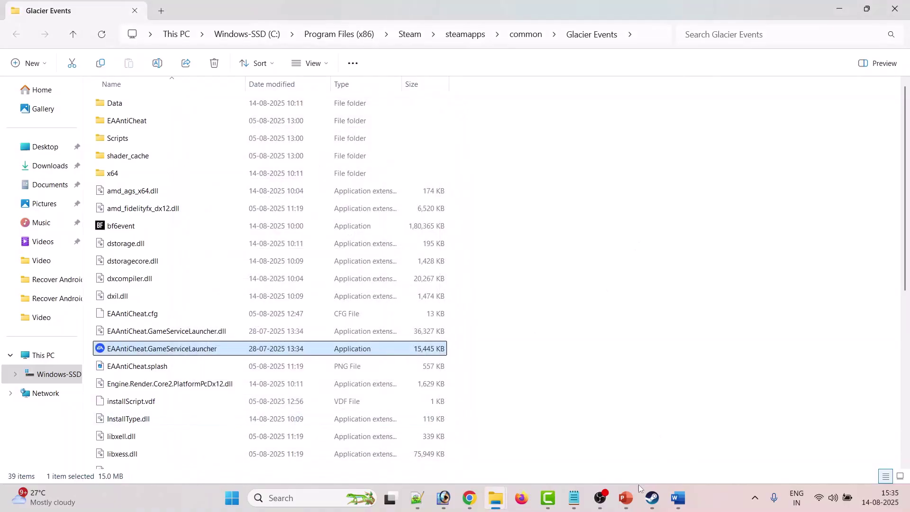
pyautogui.click(679, 498)
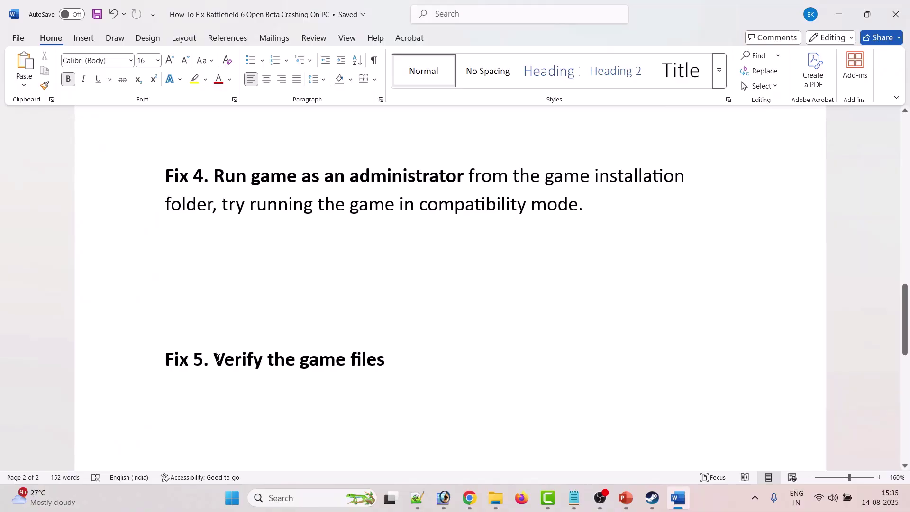
# After reading Fix 5, open Battlefield 6 Open Beta's Installed Files properties in Steam and close them
pyautogui.moveTo(217, 358); pyautogui.dragTo(385, 359)
pyautogui.click(591, 463)
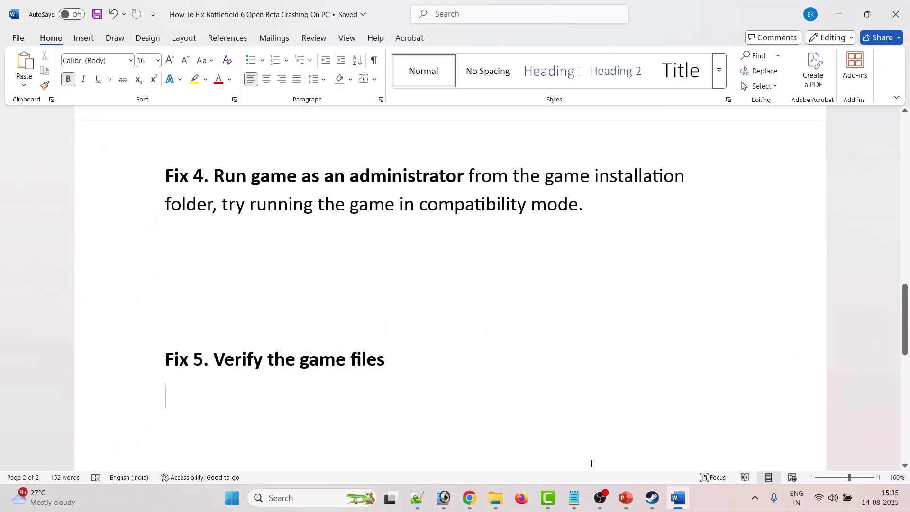
pyautogui.click(648, 506)
pyautogui.rightClick(97, 269)
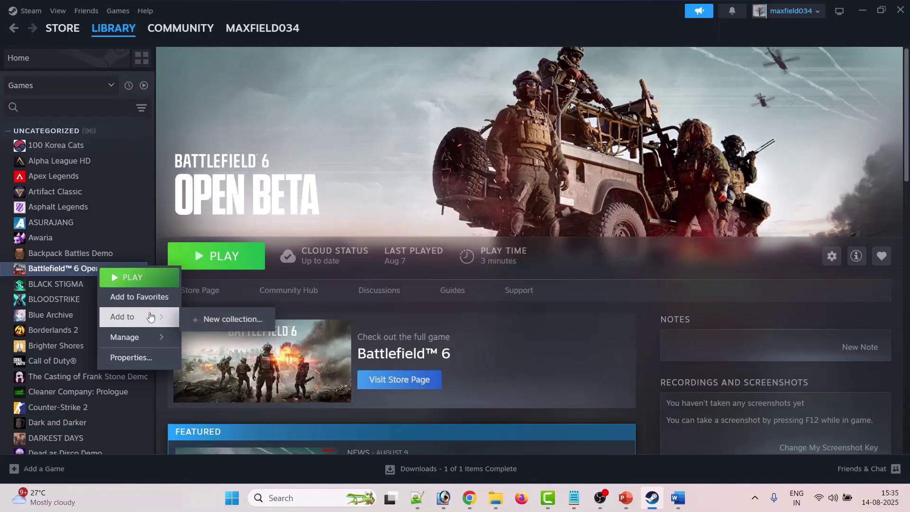
pyautogui.click(133, 359)
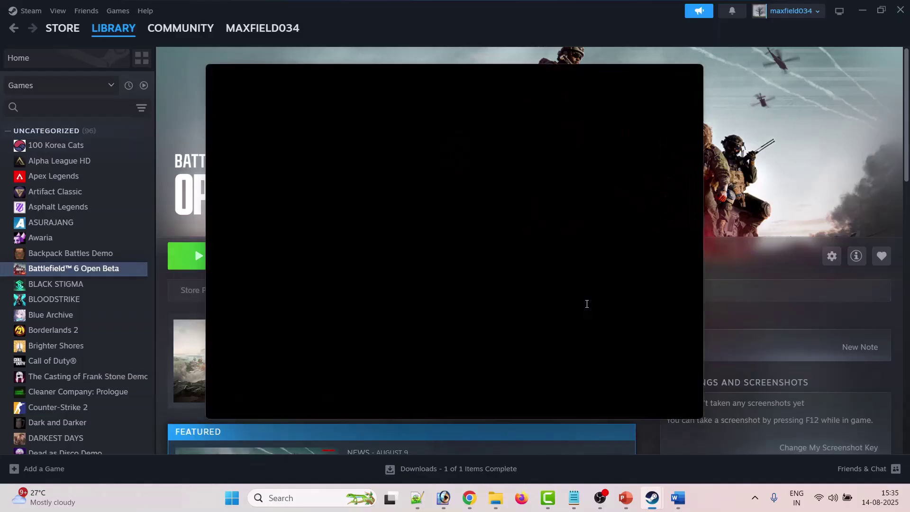
pyautogui.click(266, 185)
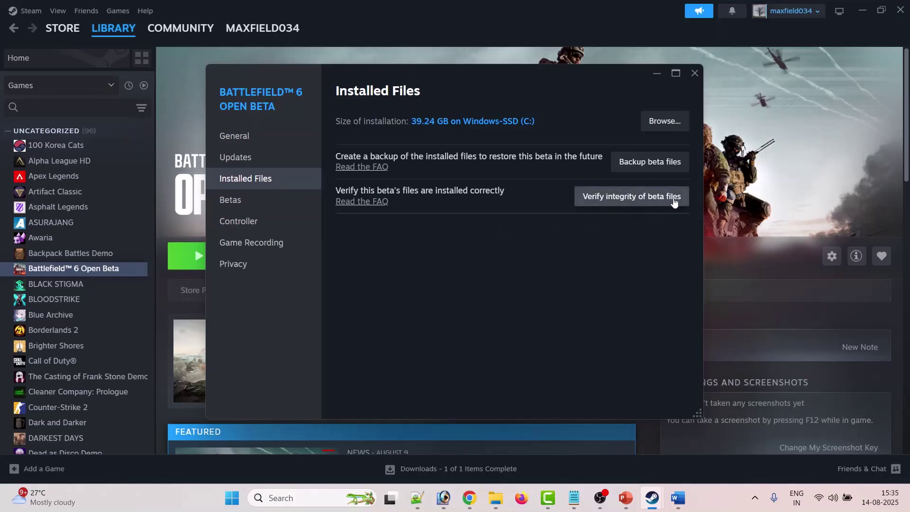
pyautogui.click(695, 75)
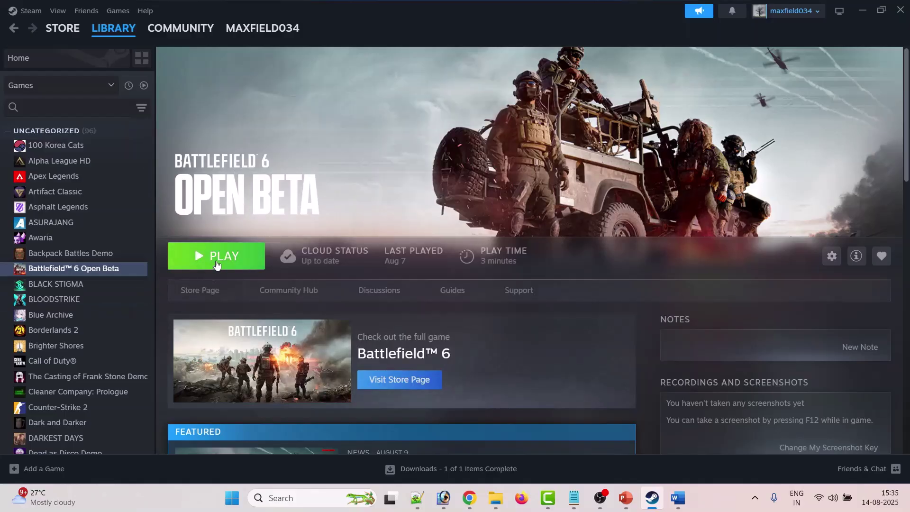
pyautogui.click(678, 498)
# Select the Microsoft Learn download link under Fix 6 in the Word guide
pyautogui.scroll(-5, 242, 302)
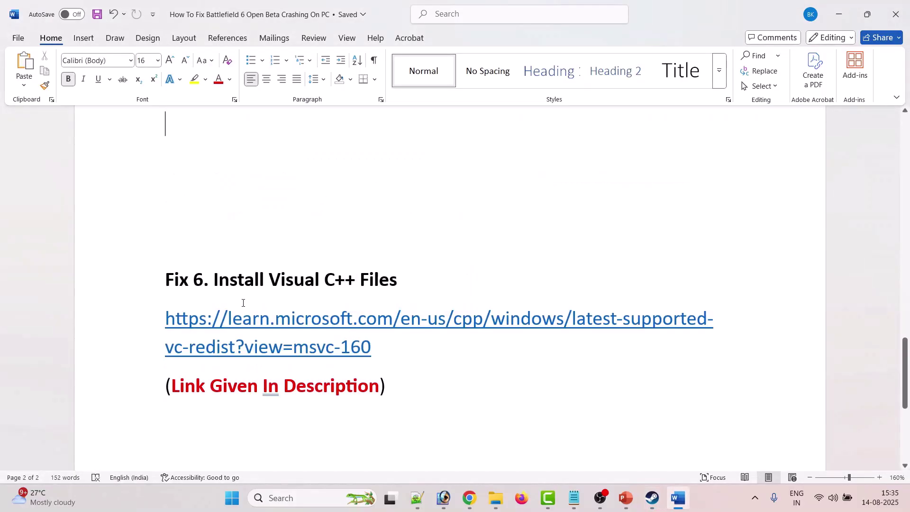
pyautogui.moveTo(215, 281); pyautogui.dragTo(274, 284)
pyautogui.moveTo(370, 283); pyautogui.dragTo(398, 282)
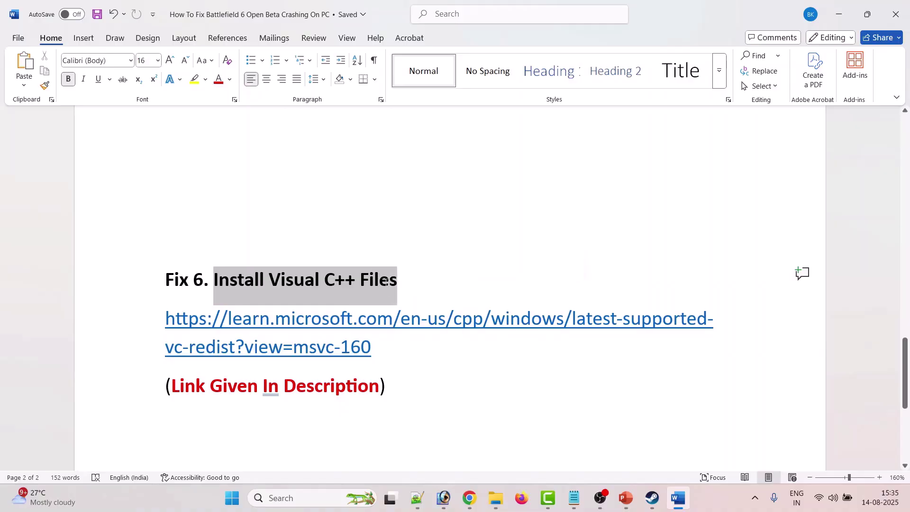
pyautogui.click(433, 382)
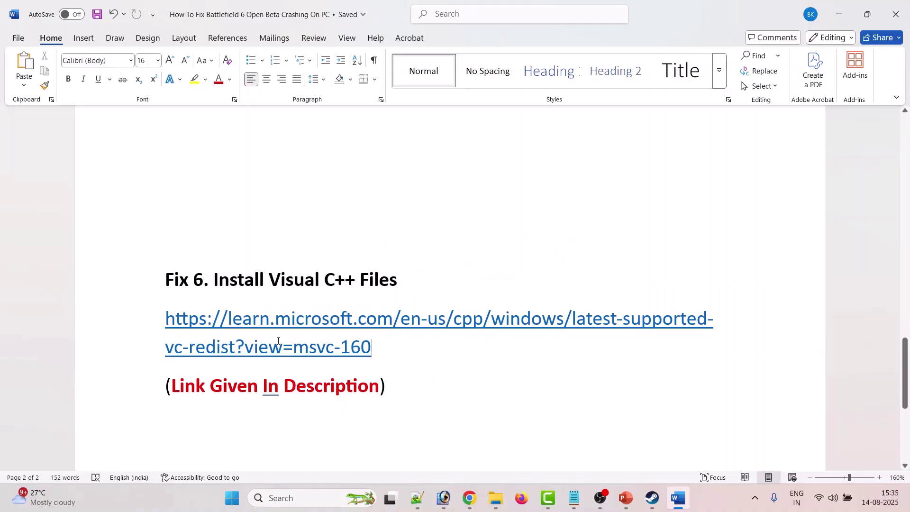
pyautogui.moveTo(377, 349); pyautogui.dragTo(165, 316)
pyautogui.hotkey('ctrl', 'c')
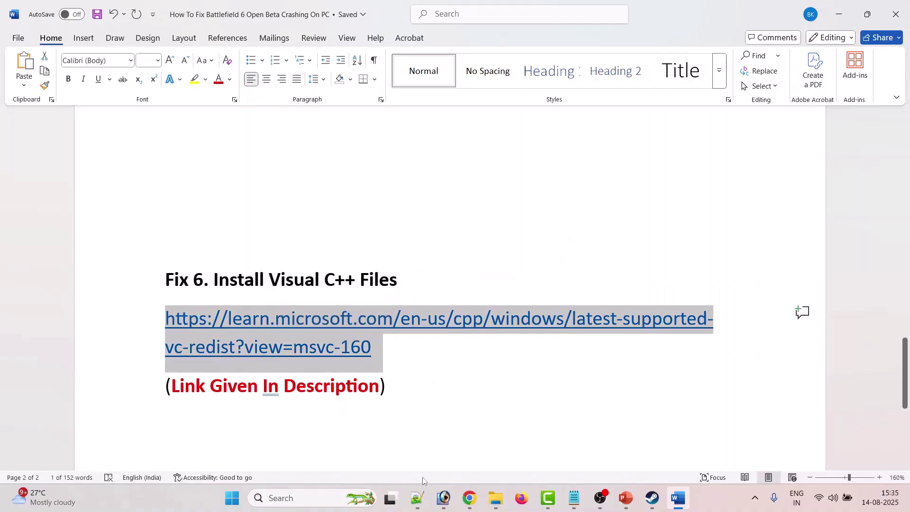
# Paste the link into Chrome's address bar and load the Visual C++ Redistributable page
pyautogui.click(470, 498)
pyautogui.click(405, 439)
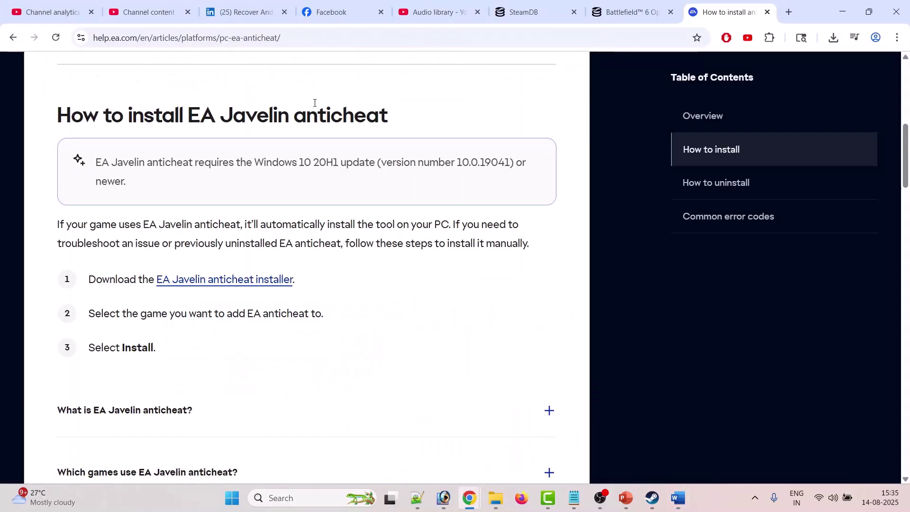
pyautogui.click(288, 39)
pyautogui.hotkey('ctrl', 'v')
pyautogui.press('Return')
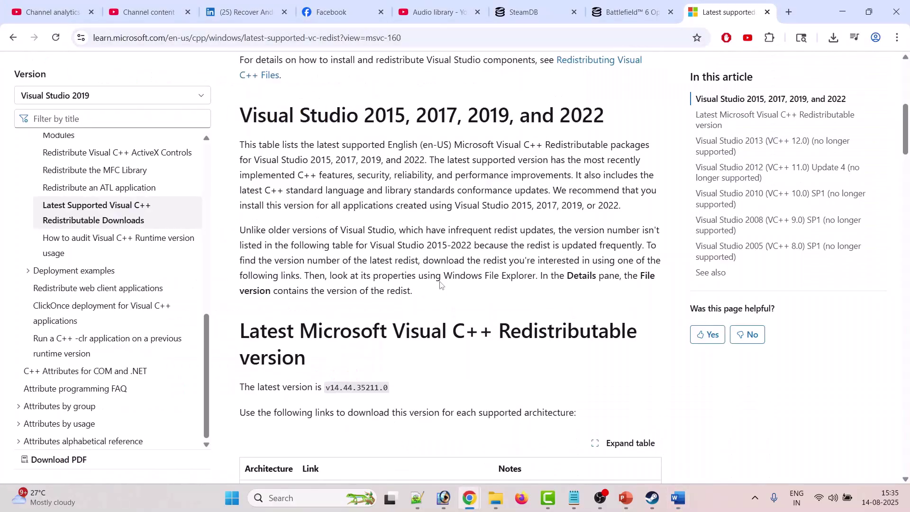
# Download the x86 and x64 vc_redist installers and check the downloads list
pyautogui.scroll(-5, 440, 285)
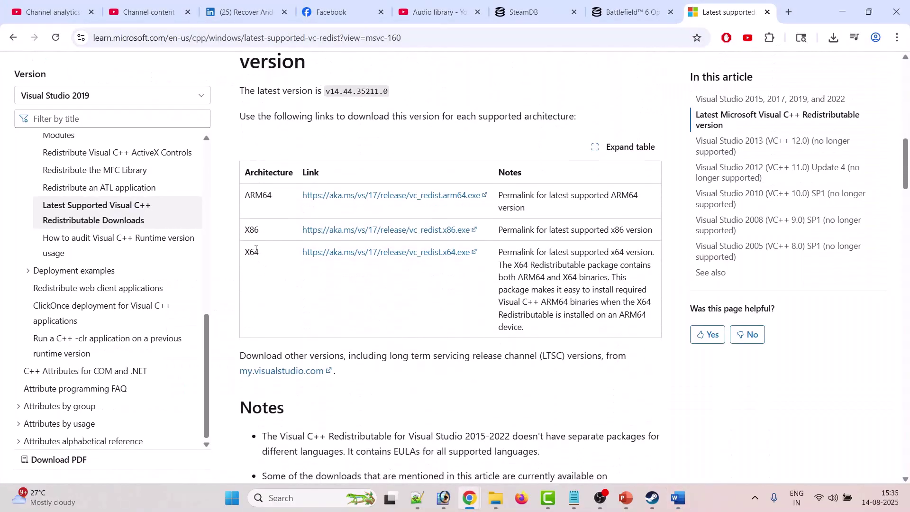
pyautogui.click(351, 230)
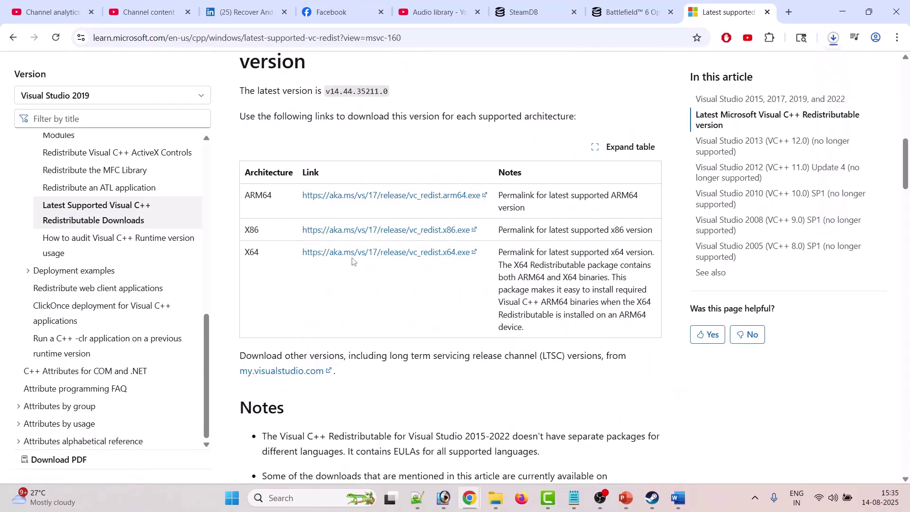
pyautogui.click(350, 255)
pyautogui.click(834, 38)
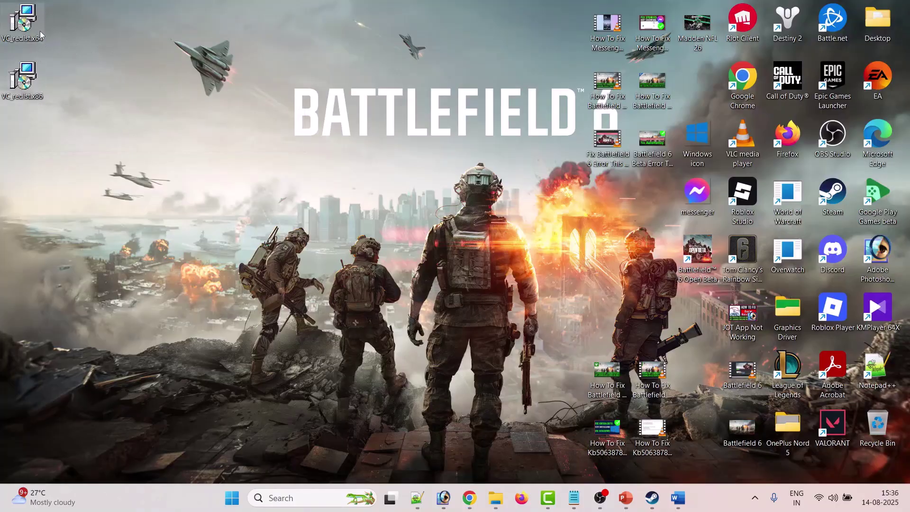
# Run VC_redist.x64 and repair the x64 Visual C++ redistributable
pyautogui.moveTo(39, 96)
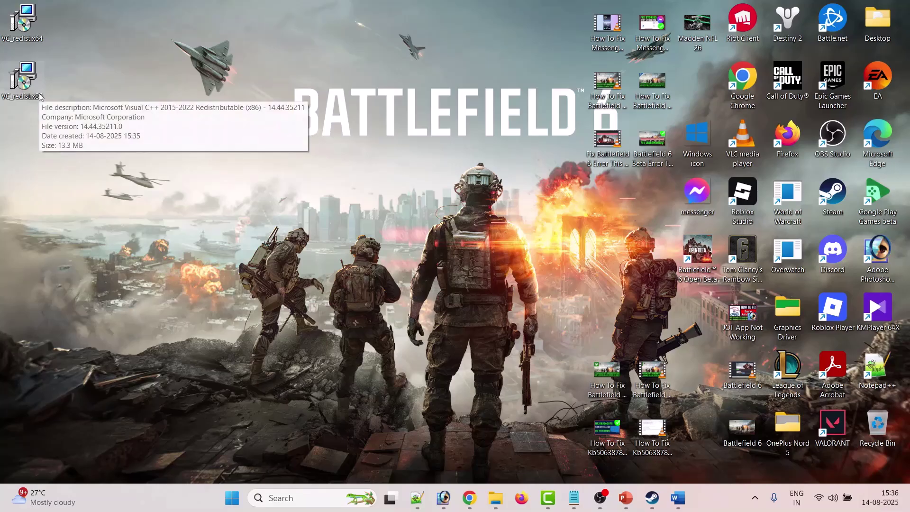
pyautogui.doubleClick(28, 19)
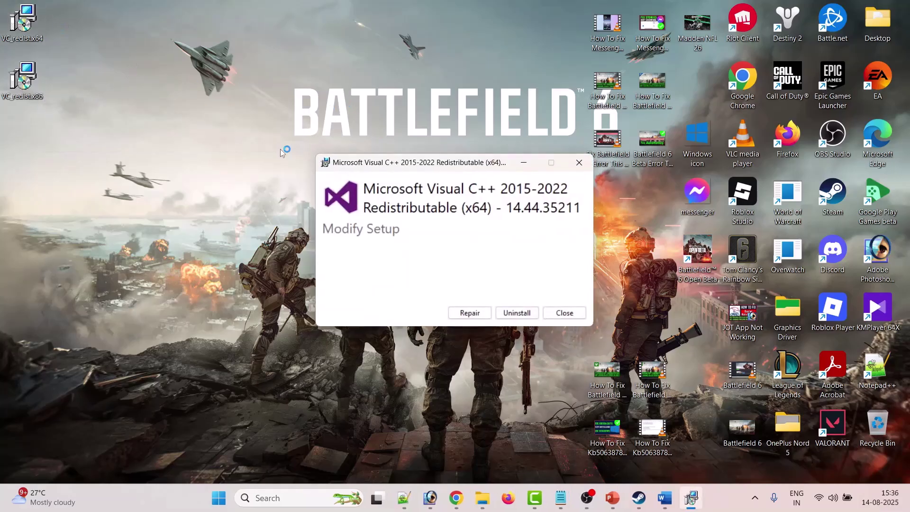
pyautogui.click(463, 314)
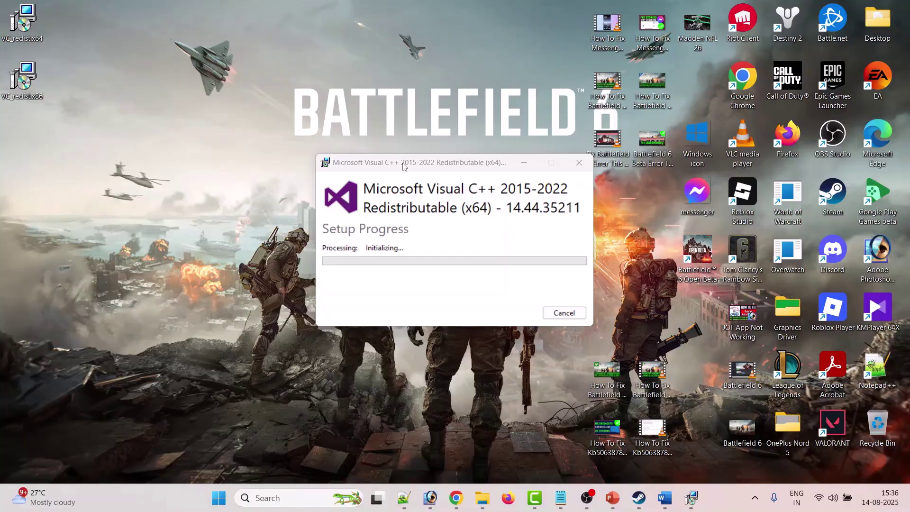
pyautogui.moveTo(404, 166); pyautogui.dragTo(189, 182)
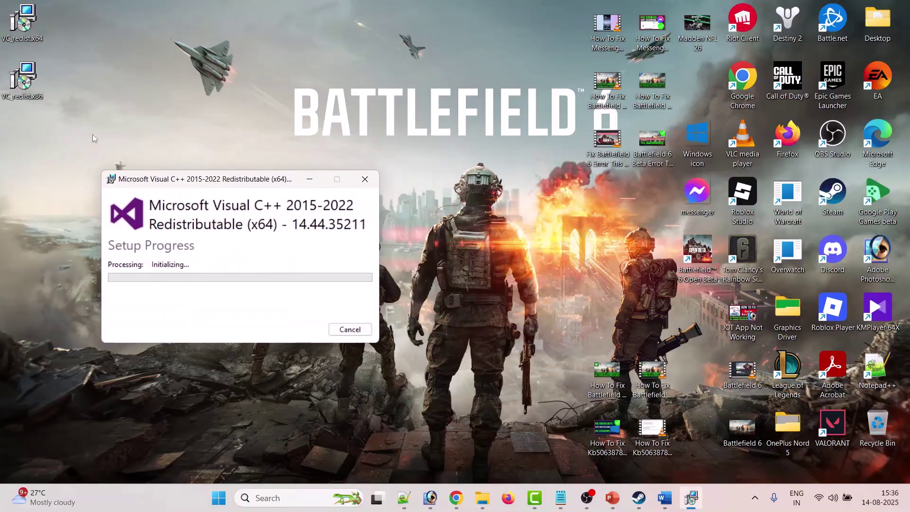
# Repair the x86 redistributable with VC_redist.x86 and close both Setup Successful windows
pyautogui.doubleClick(25, 78)
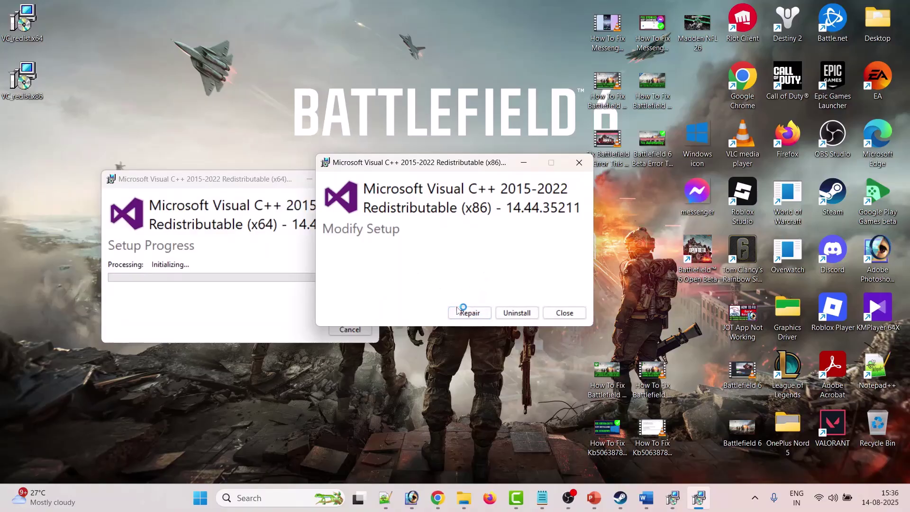
pyautogui.click(463, 311)
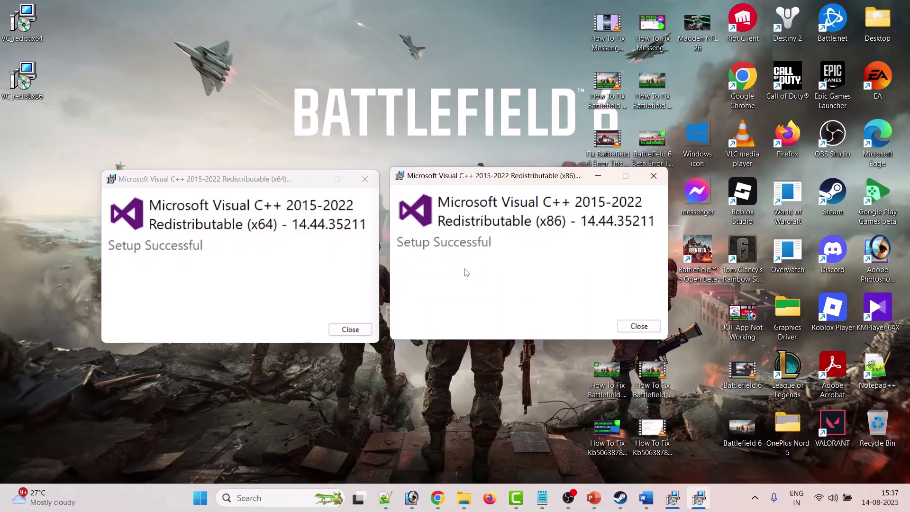
pyautogui.click(639, 326)
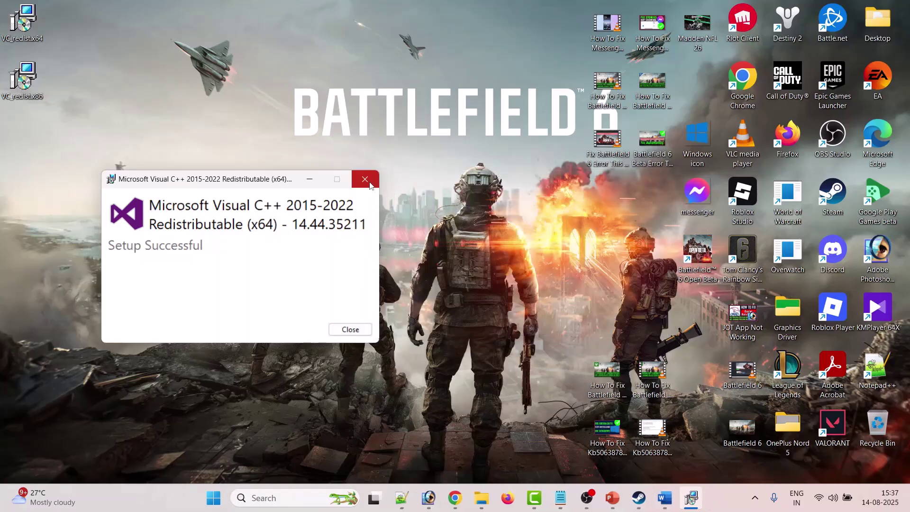
pyautogui.click(365, 179)
pyautogui.click(653, 498)
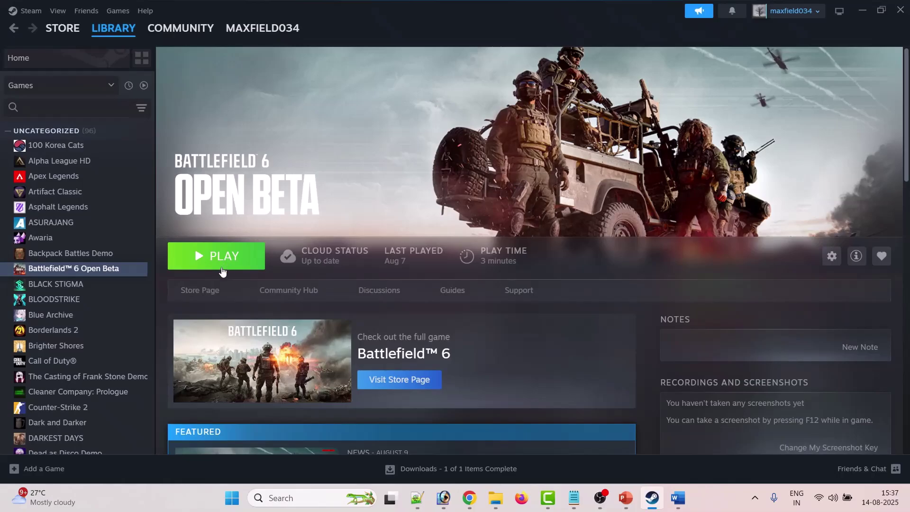
pyautogui.hotkey('alt', 'Tab')
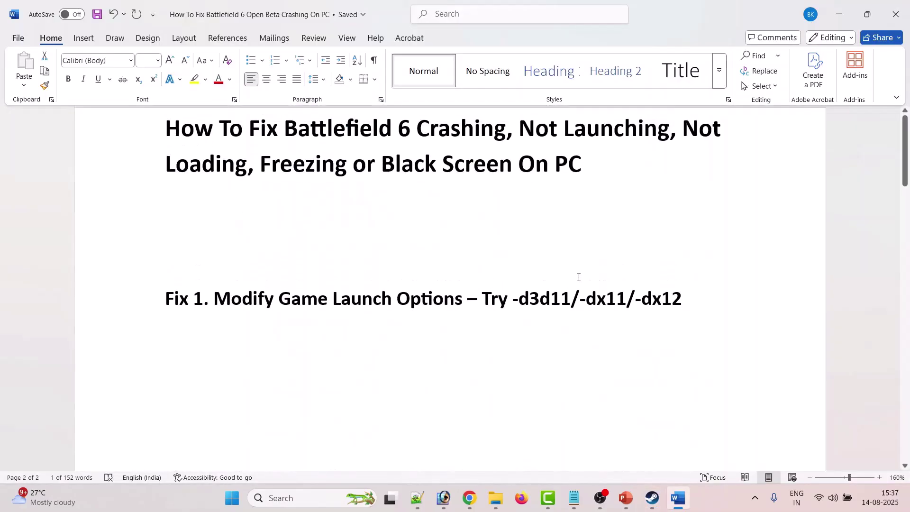
pyautogui.click(354, 165)
pyautogui.moveTo(289, 129); pyautogui.dragTo(590, 166)
pyautogui.click(537, 238)
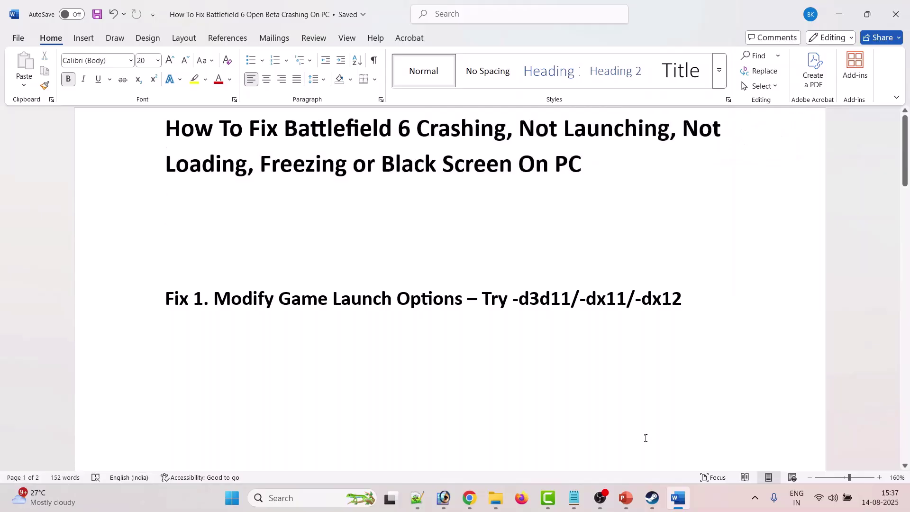
pyautogui.click(653, 498)
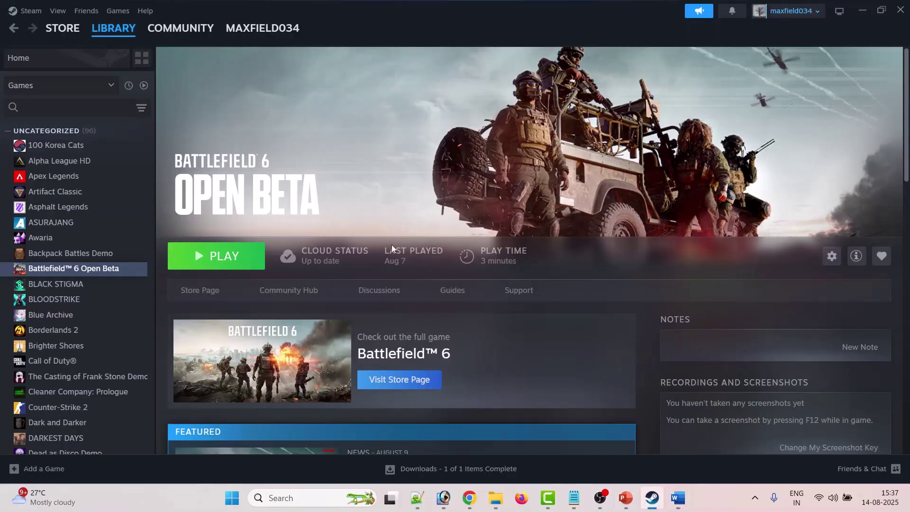